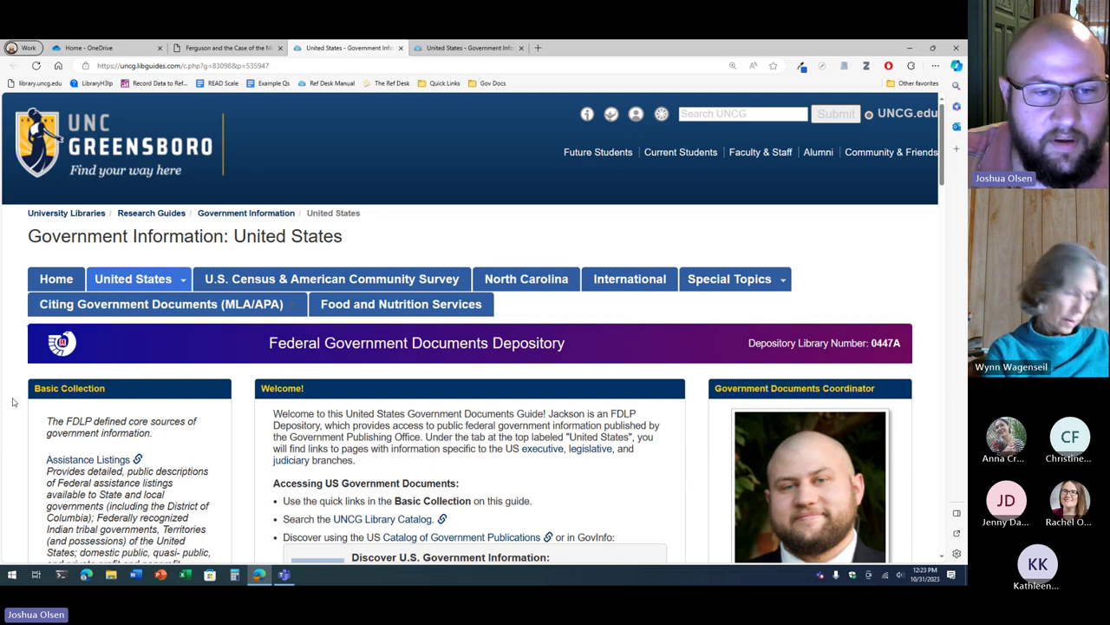
scroll(14, 404, down, 2)
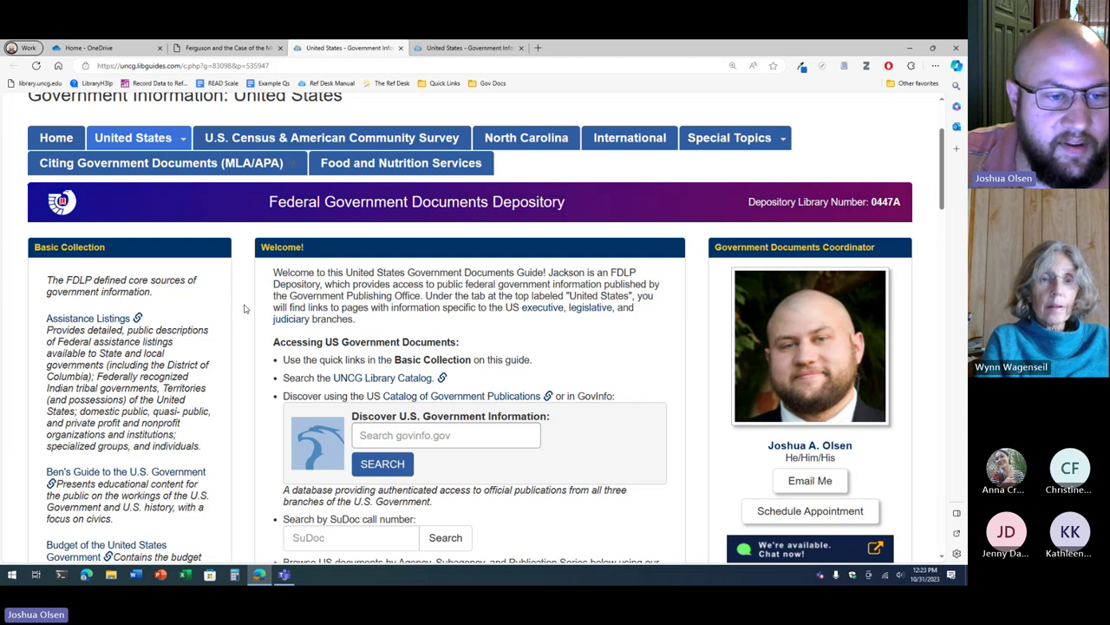
scroll(245, 309, down, 1)
scroll(245, 309, down, 1)
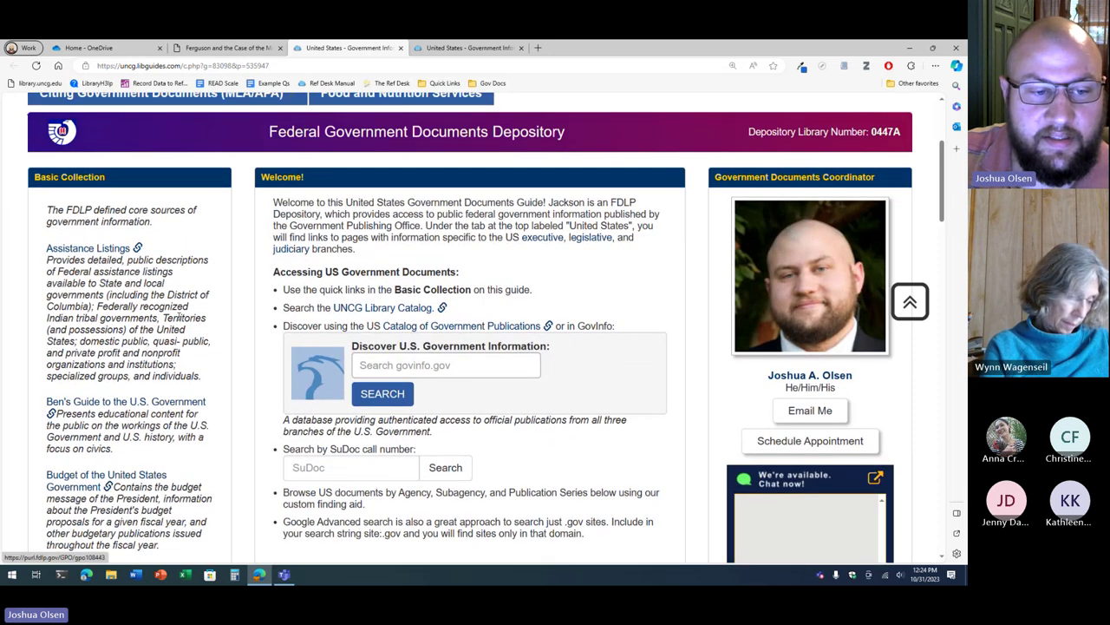
scroll(217, 354, down, 2)
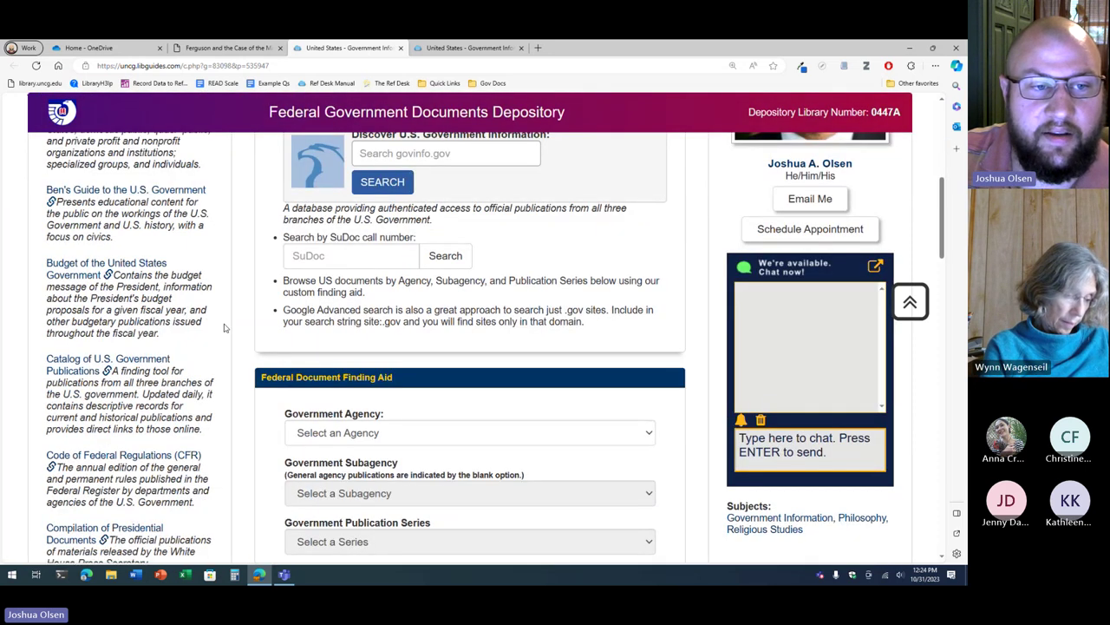
scroll(223, 327, down, 3)
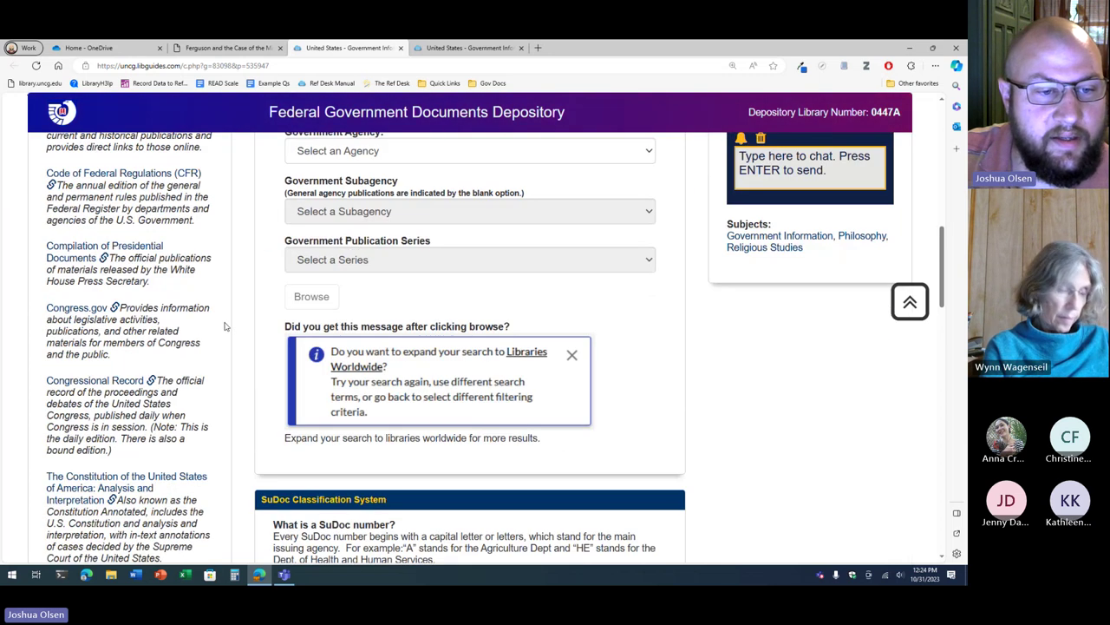
scroll(99, 313, down, 1)
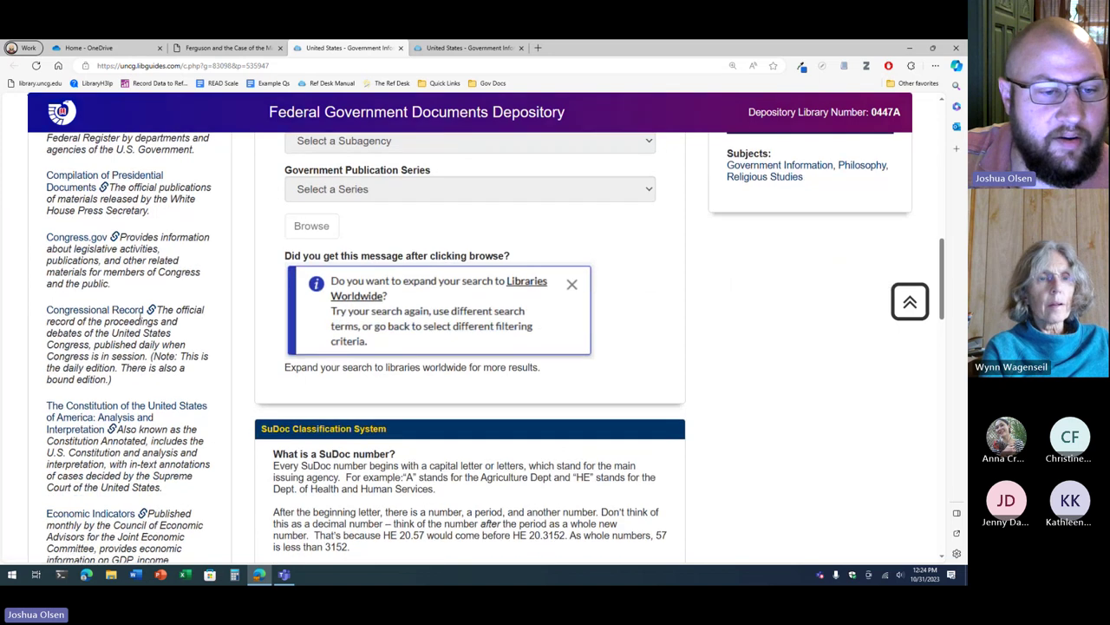
scroll(113, 295, down, 3)
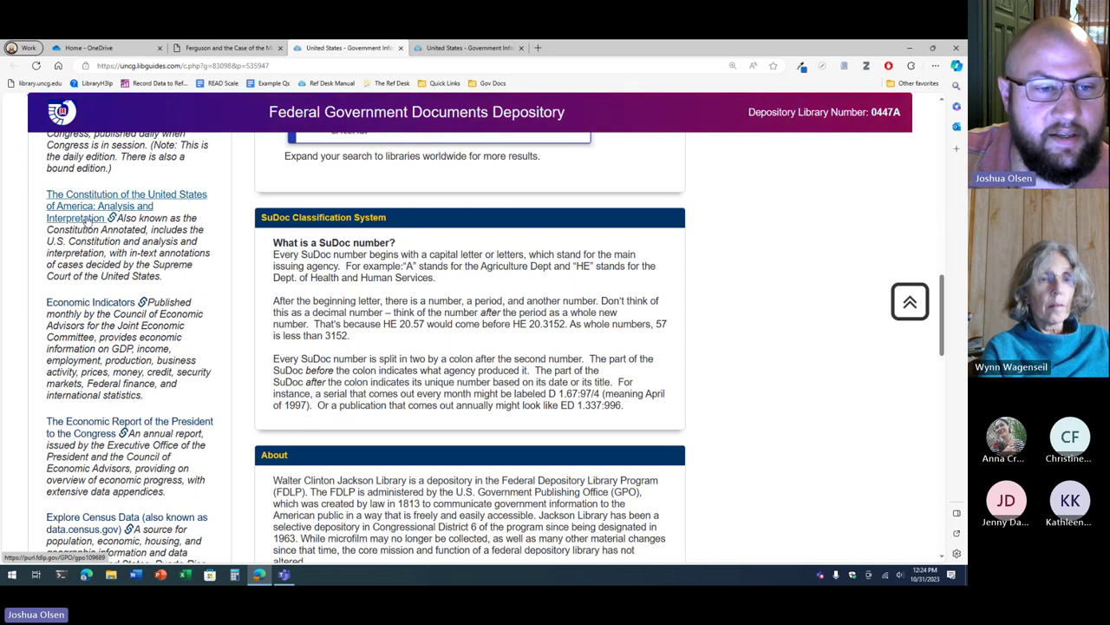
scroll(36, 343, down, 5)
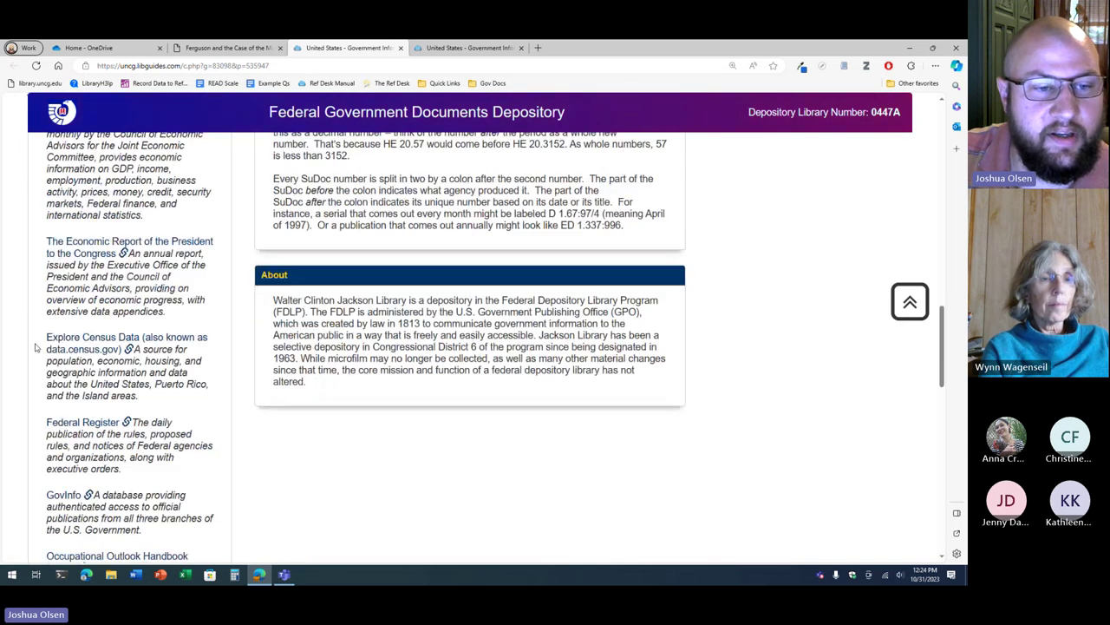
scroll(37, 343, down, 5)
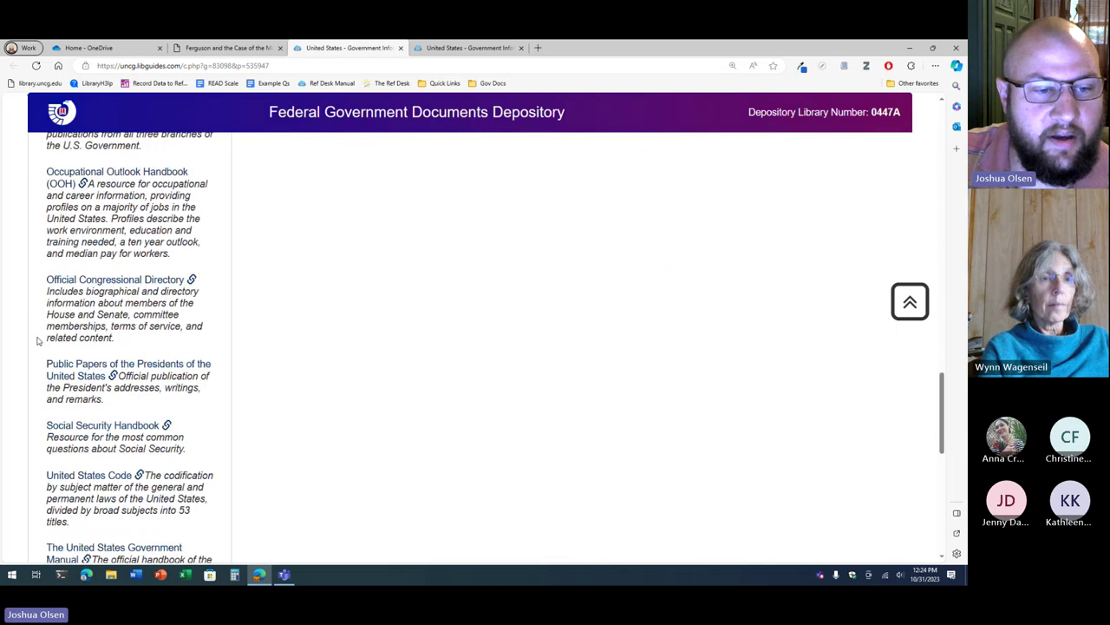
scroll(38, 341, up, 10)
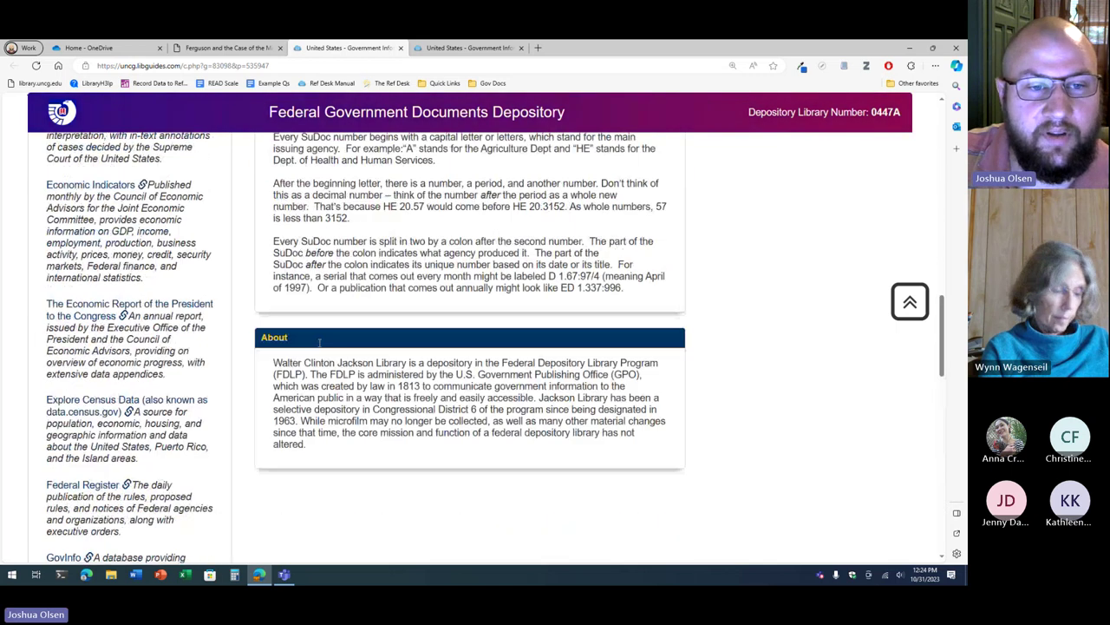
scroll(242, 329, up, 5)
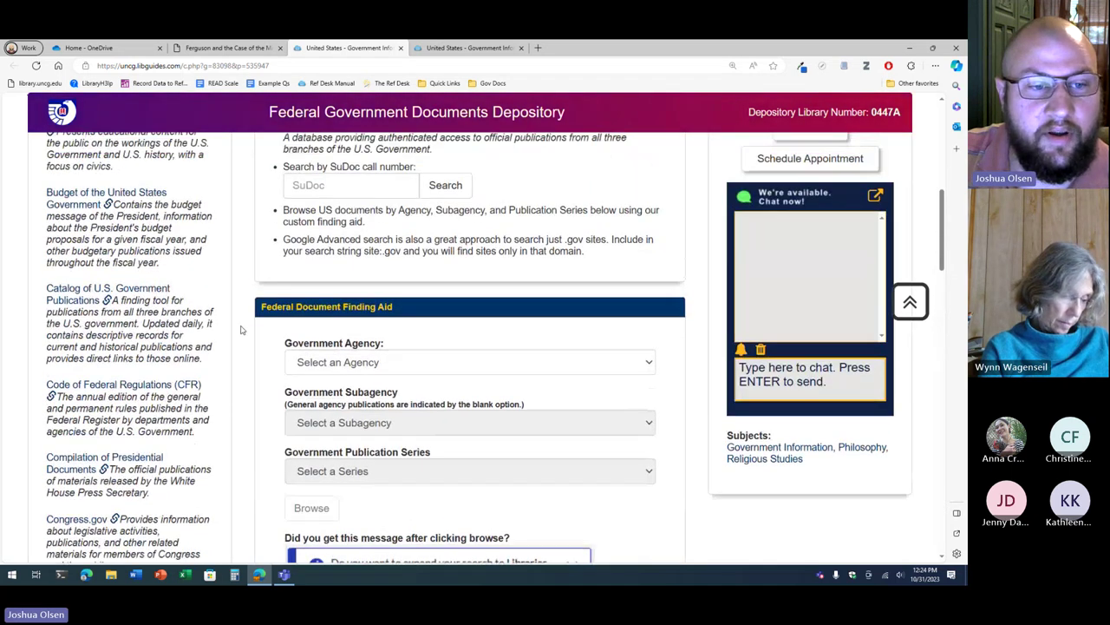
scroll(242, 330, up, 2)
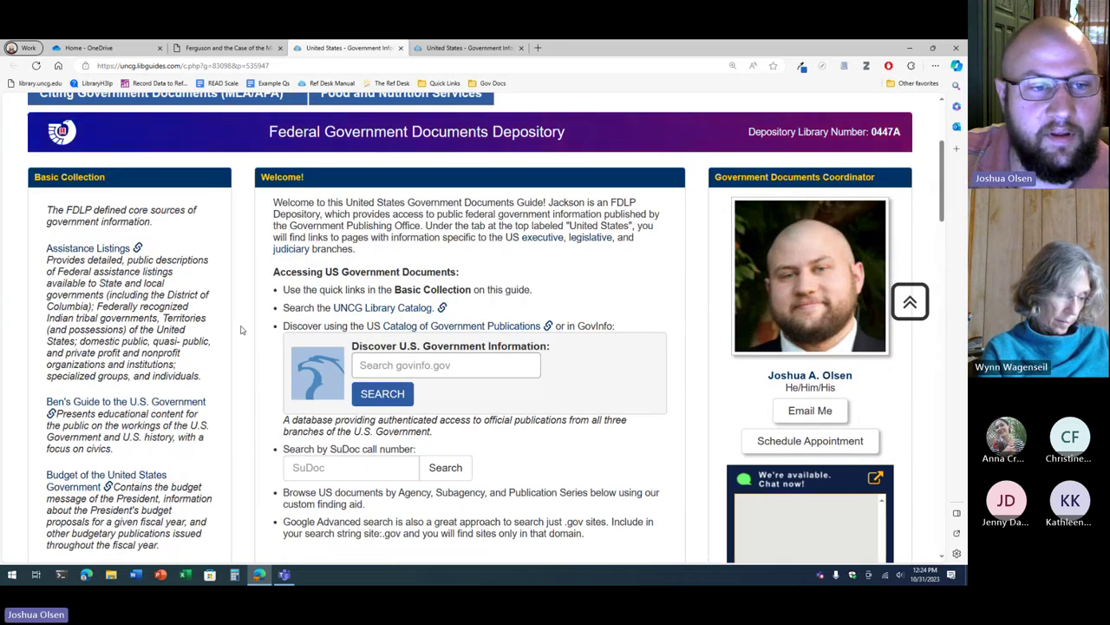
scroll(246, 347, down, 1)
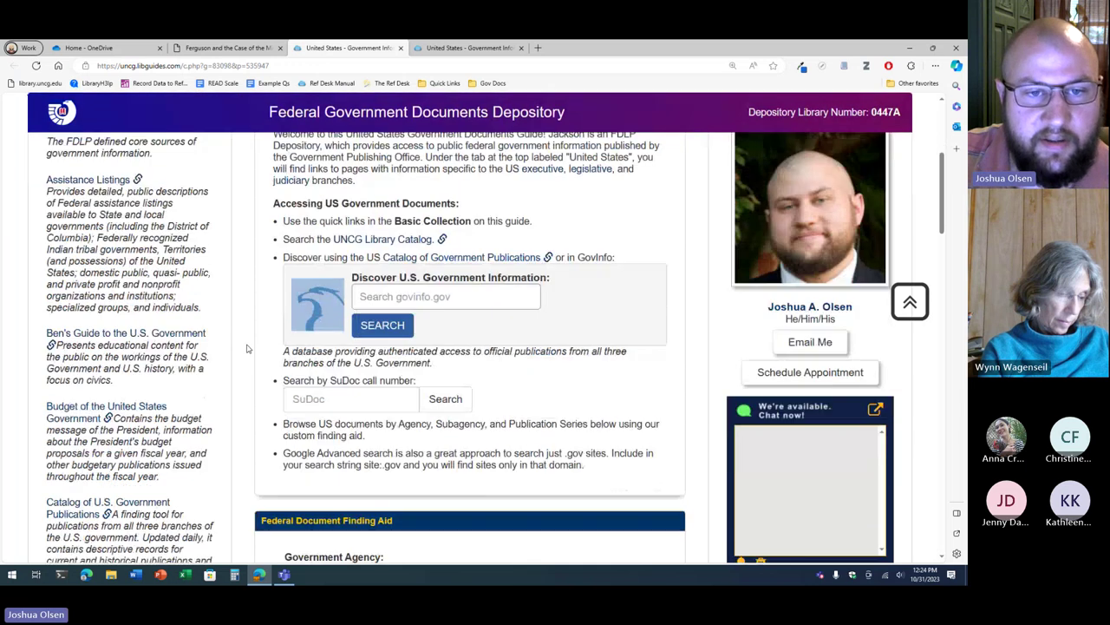
scroll(247, 348, up, 1)
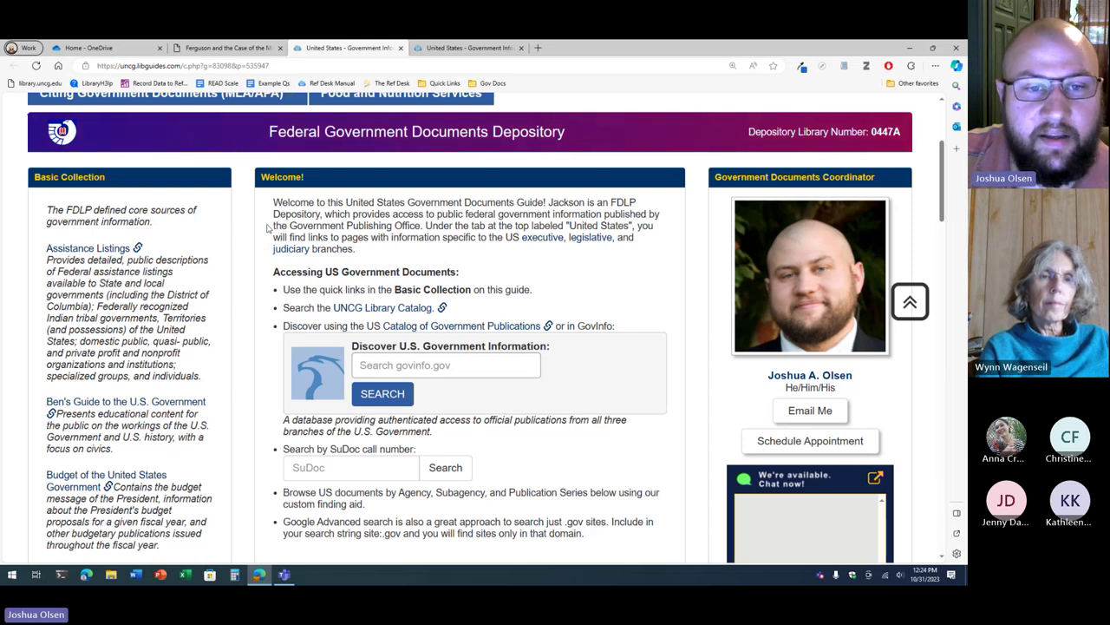
scroll(266, 253, down, 1)
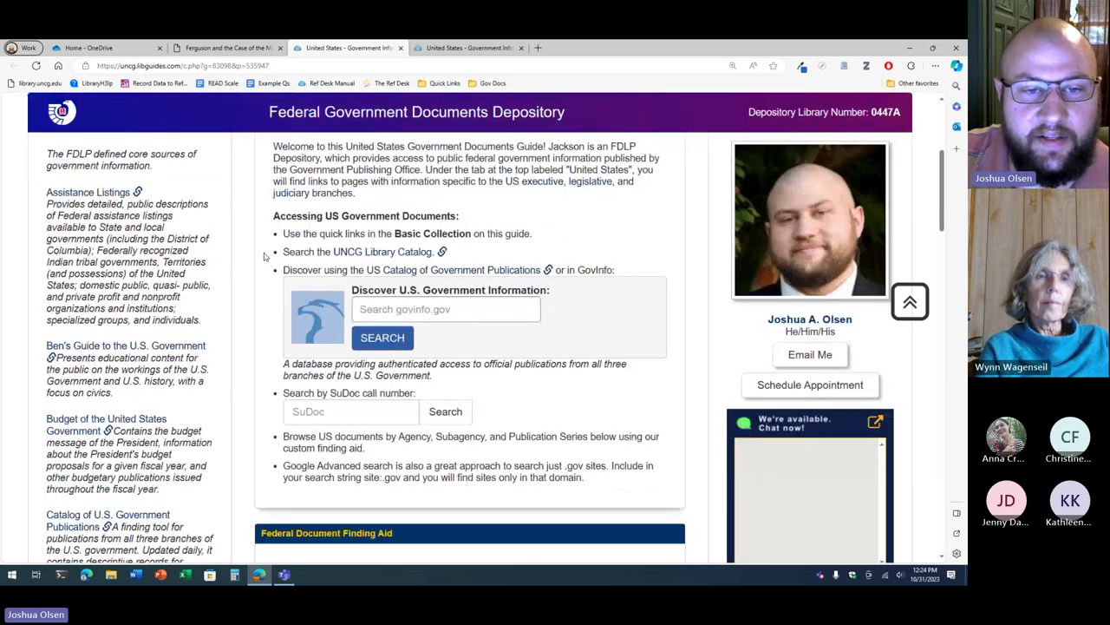
drag(284, 219, 534, 220)
click(572, 224)
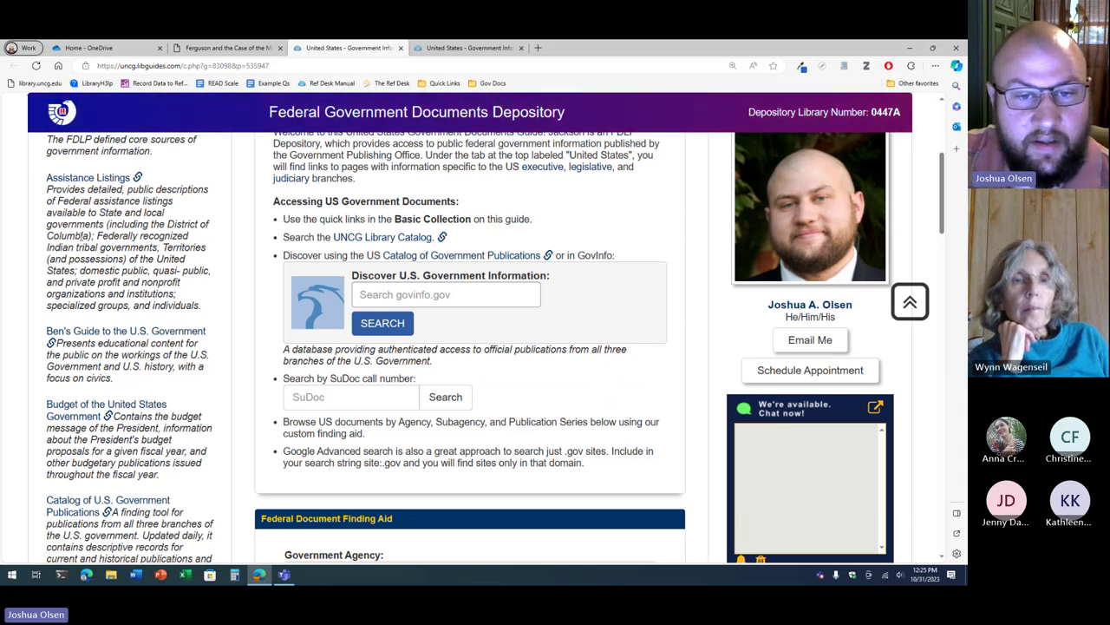
right_click(367, 237)
click(400, 245)
click(451, 48)
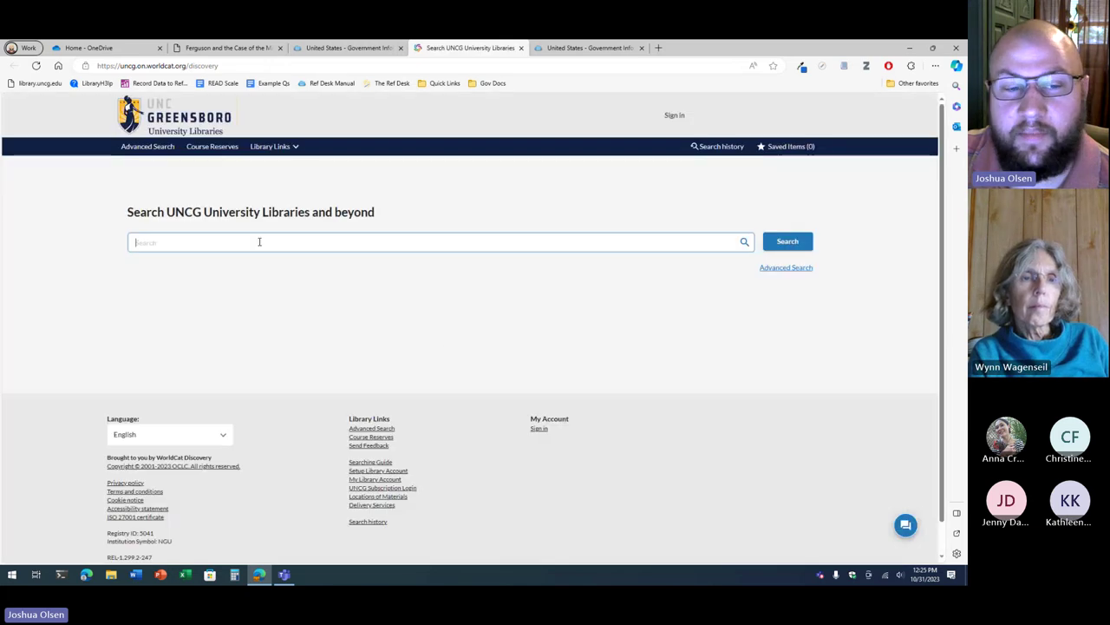
click(520, 48)
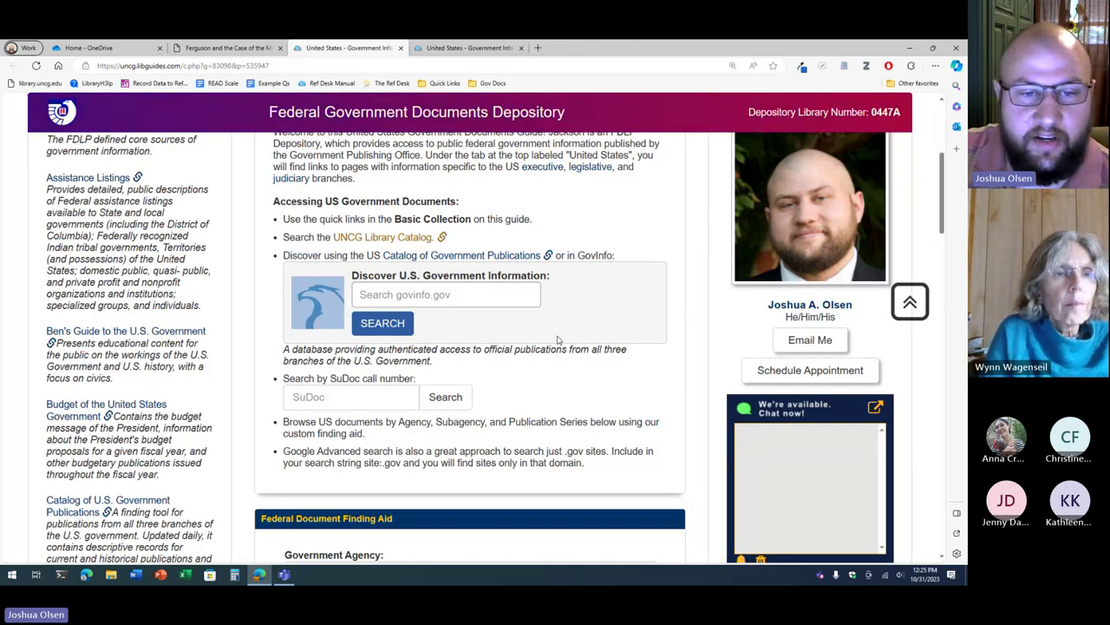
right_click(468, 258)
click(484, 265)
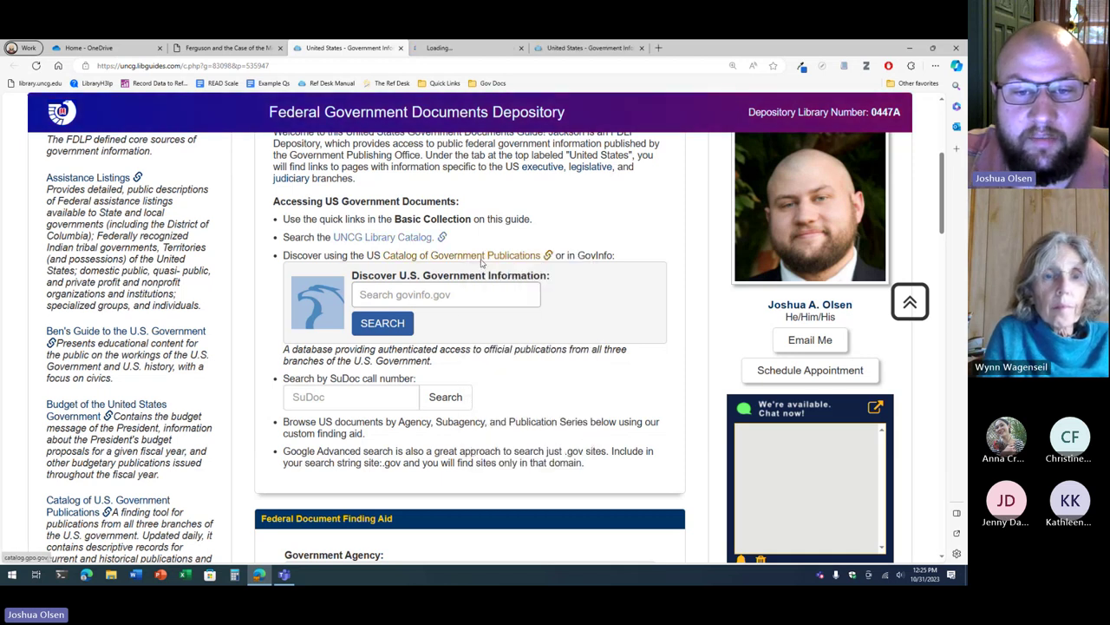
click(462, 50)
click(323, 418)
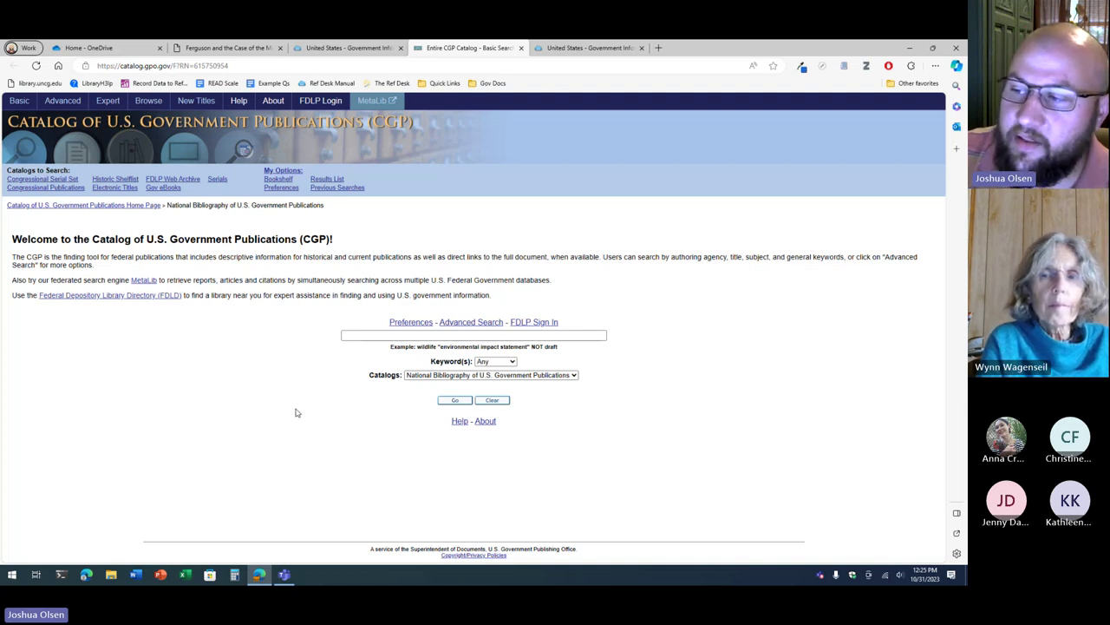
click(520, 48)
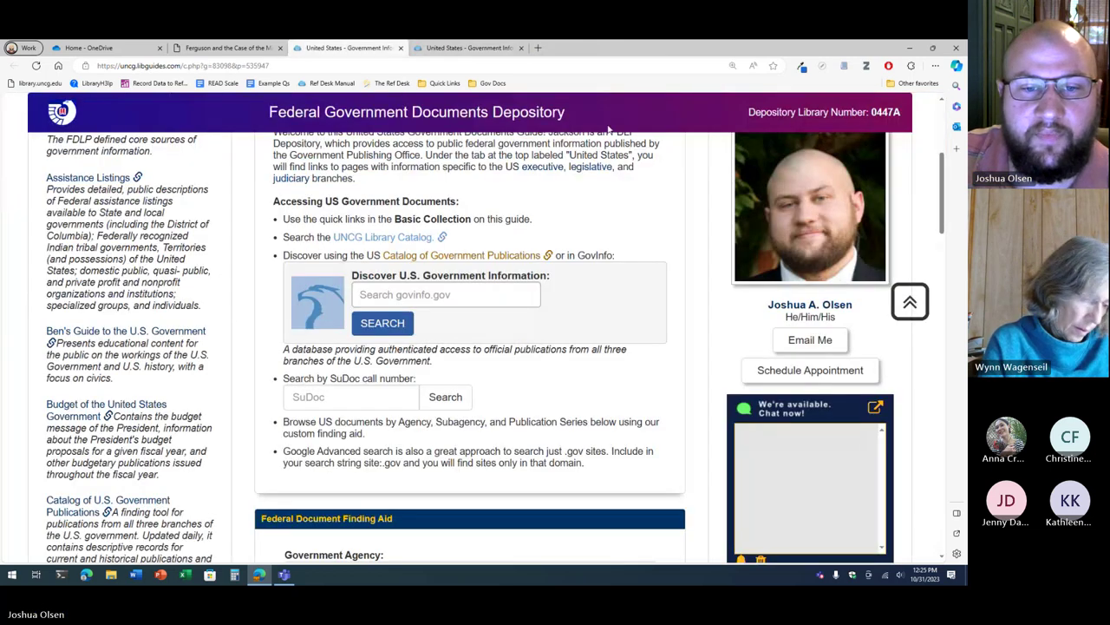
Search GovInfo for 'forest services'.
click(395, 294)
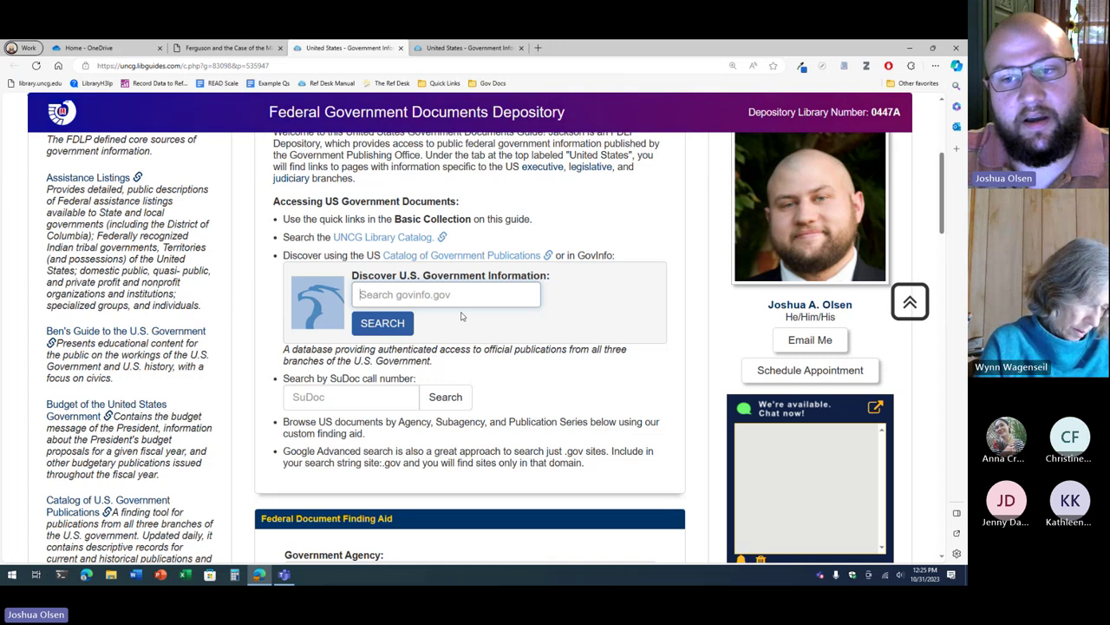
text(forest services)
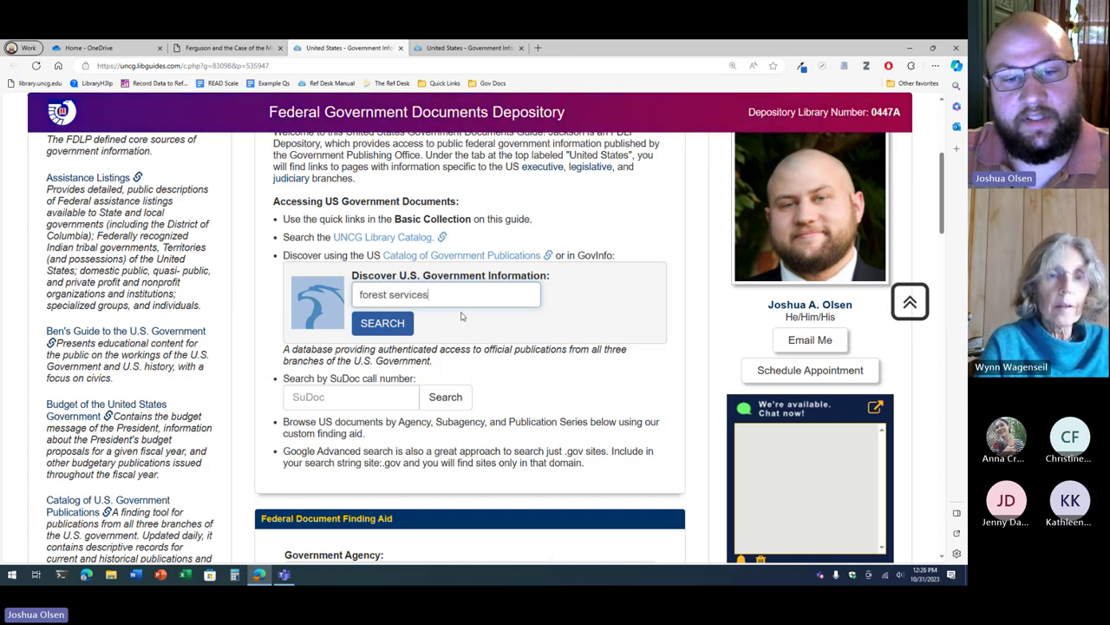
key(Return)
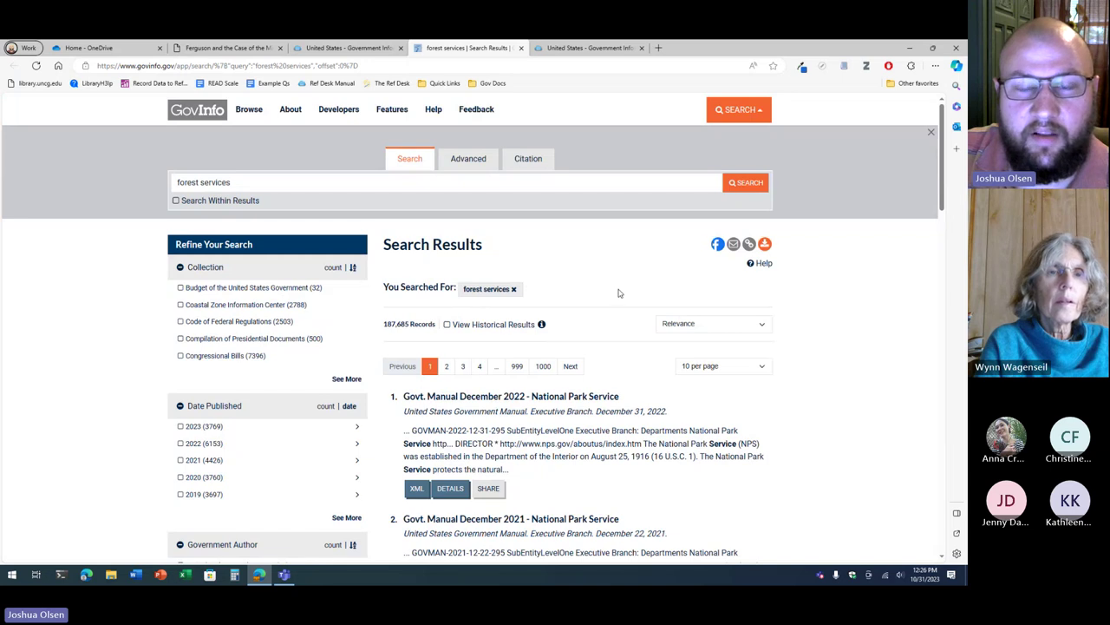
Review the 187,685 forest services results, then close the results tab.
scroll(618, 292, down, 1)
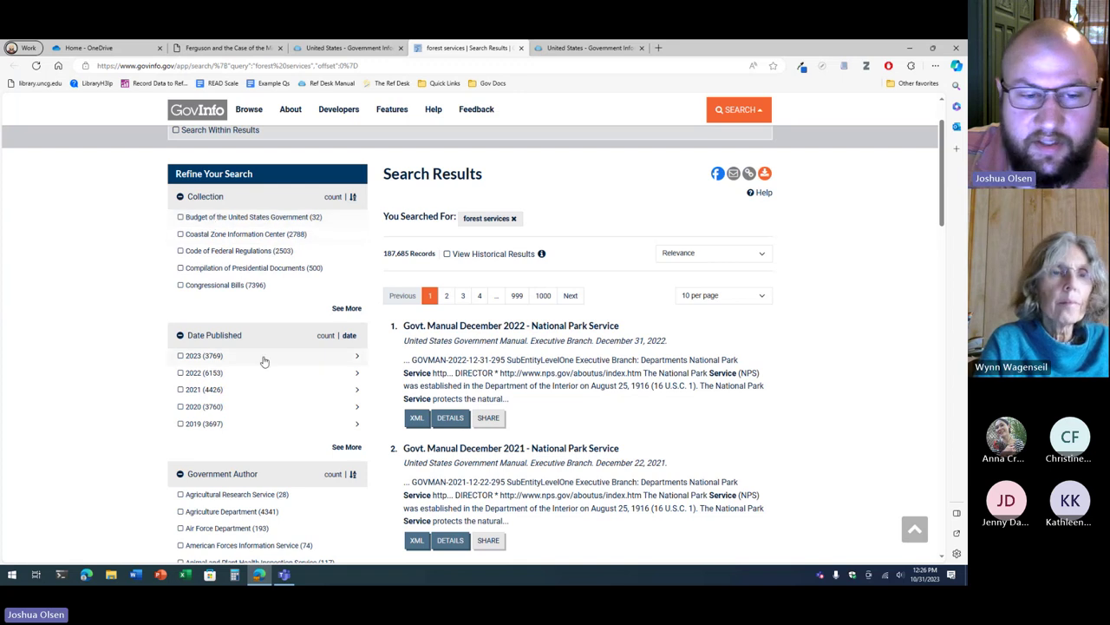
scroll(270, 368, down, 1)
scroll(270, 367, down, 3)
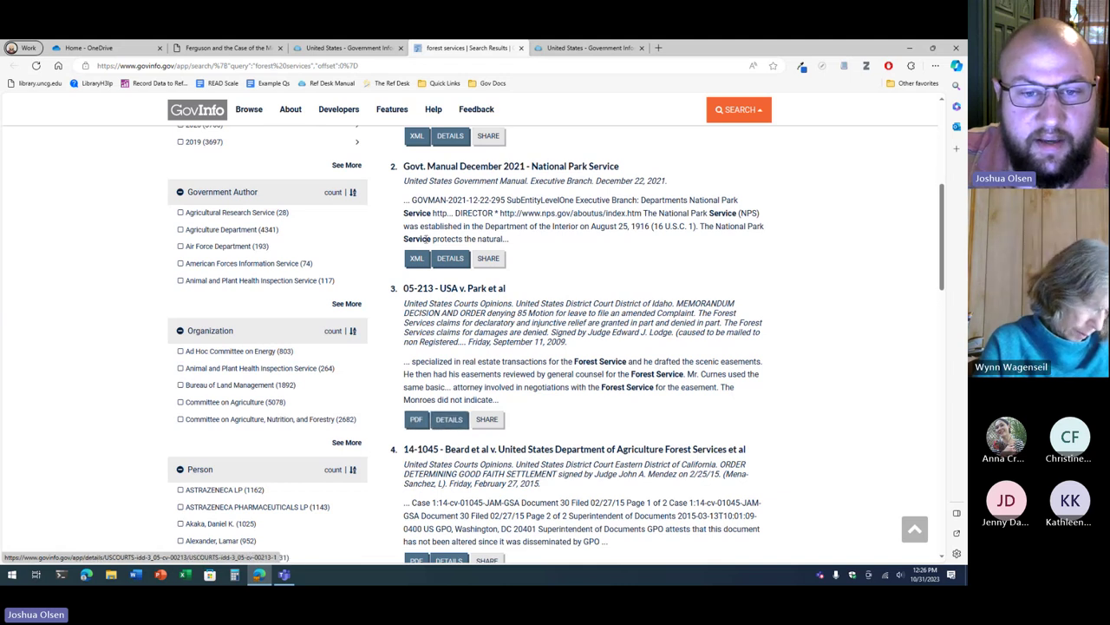
scroll(552, 458, down, 3)
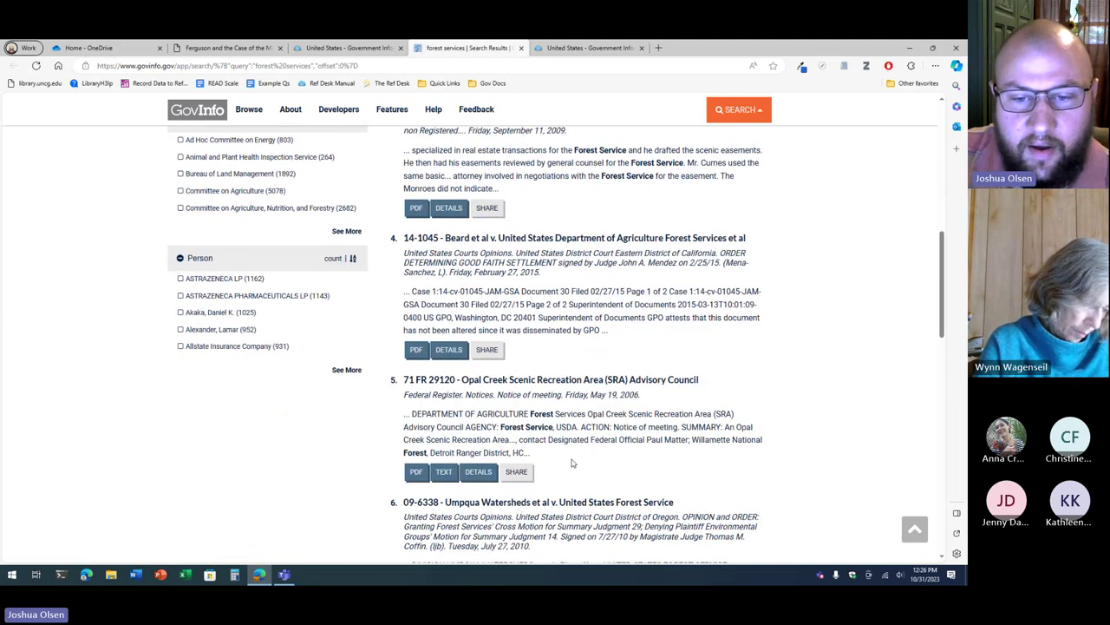
scroll(578, 460, up, 3)
scroll(578, 458, up, 4)
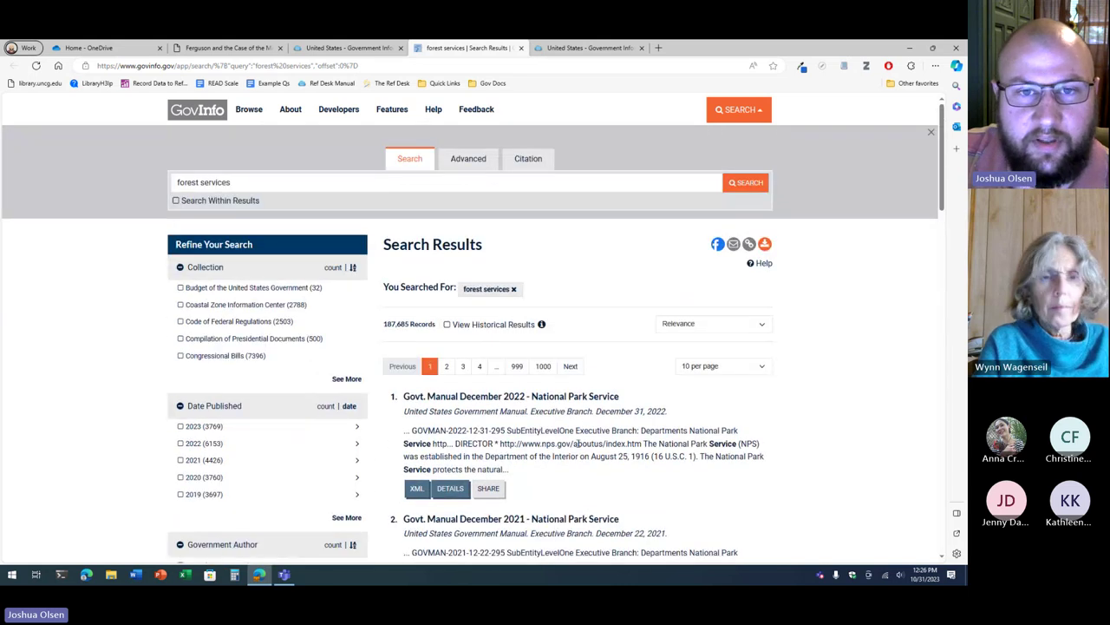
click(522, 48)
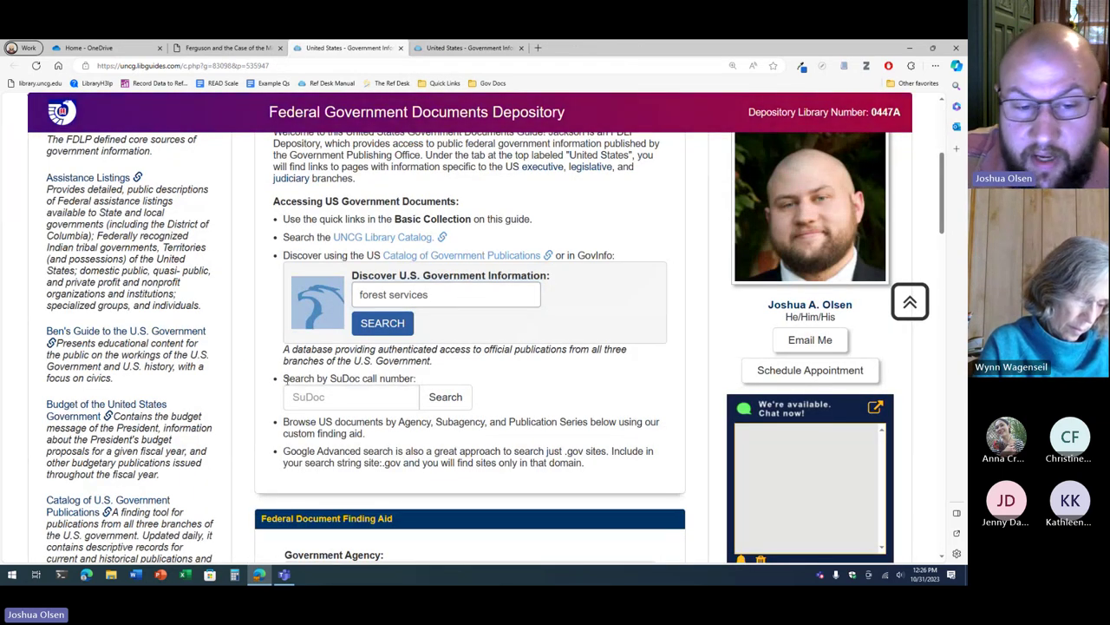
Run a SuDoc call number search for A.13 and review the roughly 4,600 results.
drag(284, 379, 423, 379)
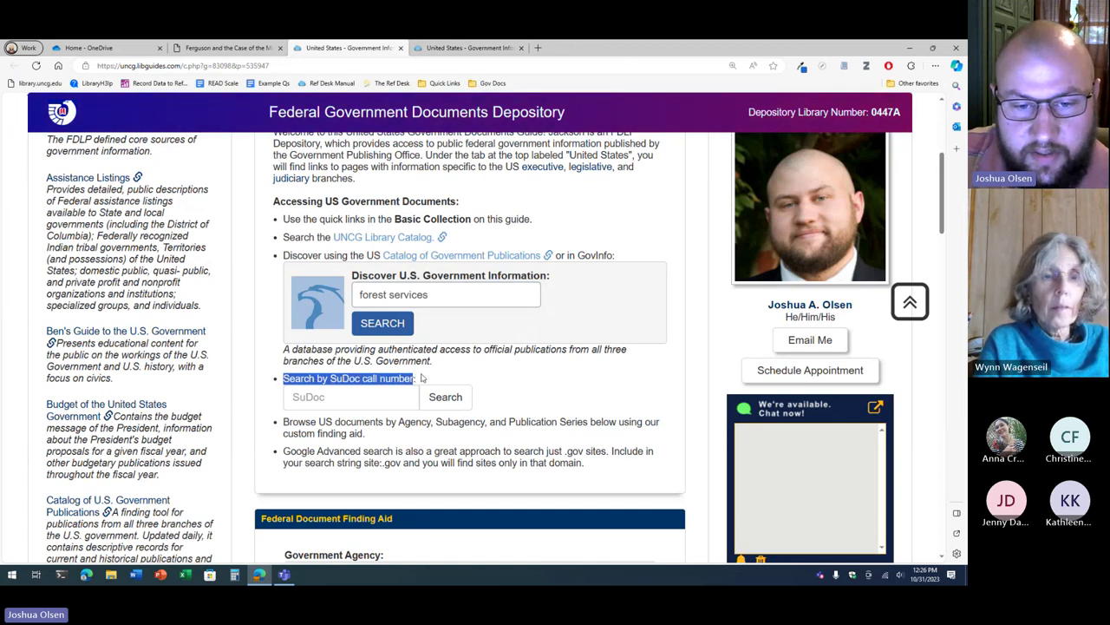
click(366, 394)
text(A)
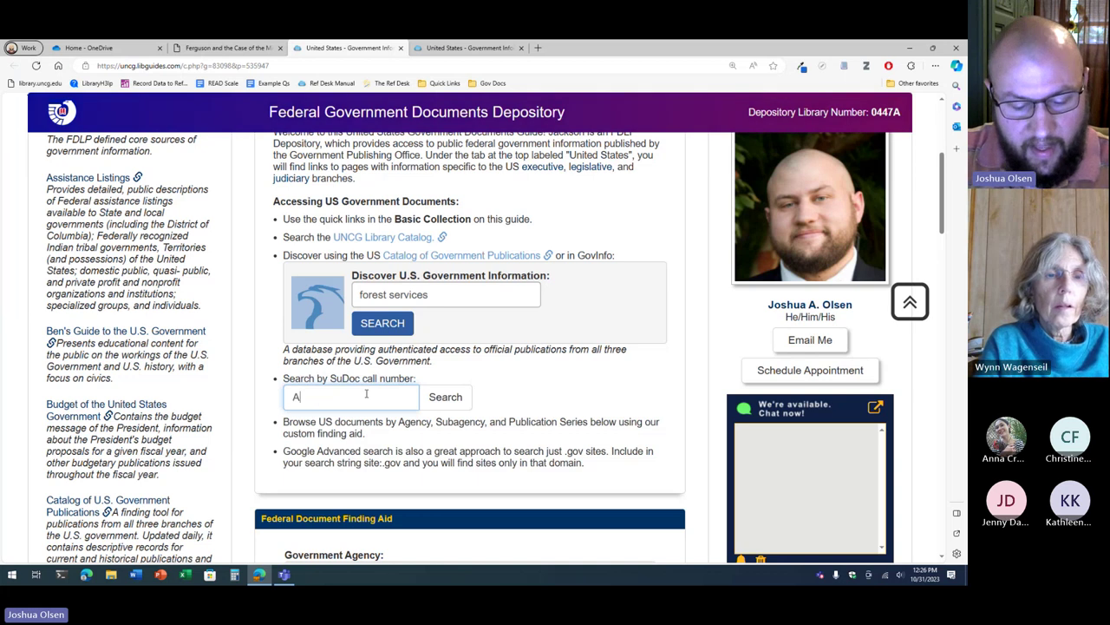
text(.13)
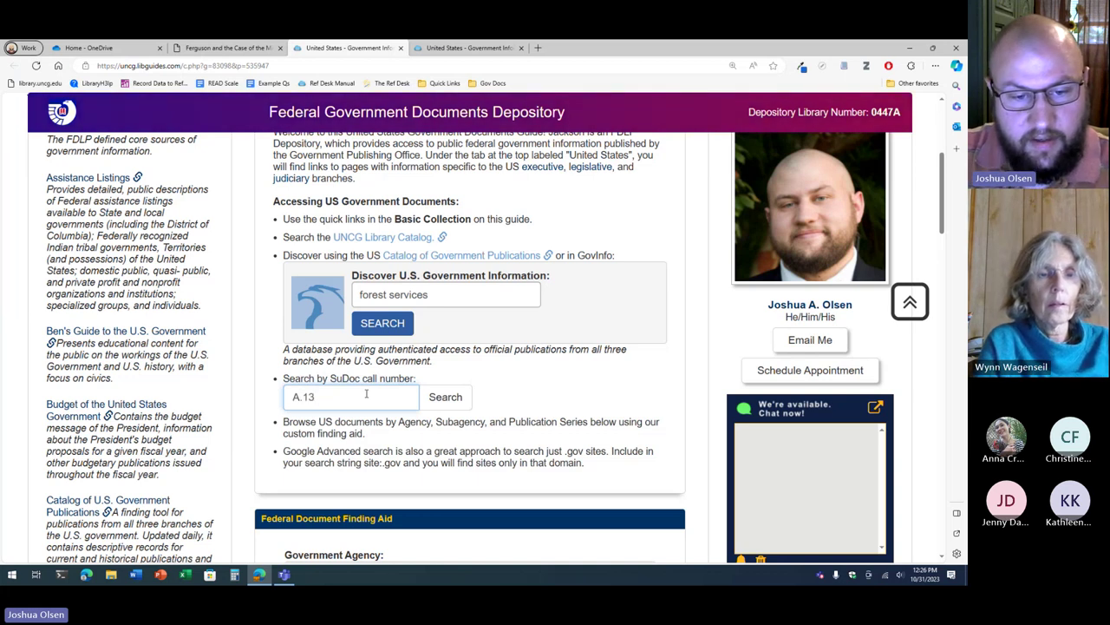
key(Return)
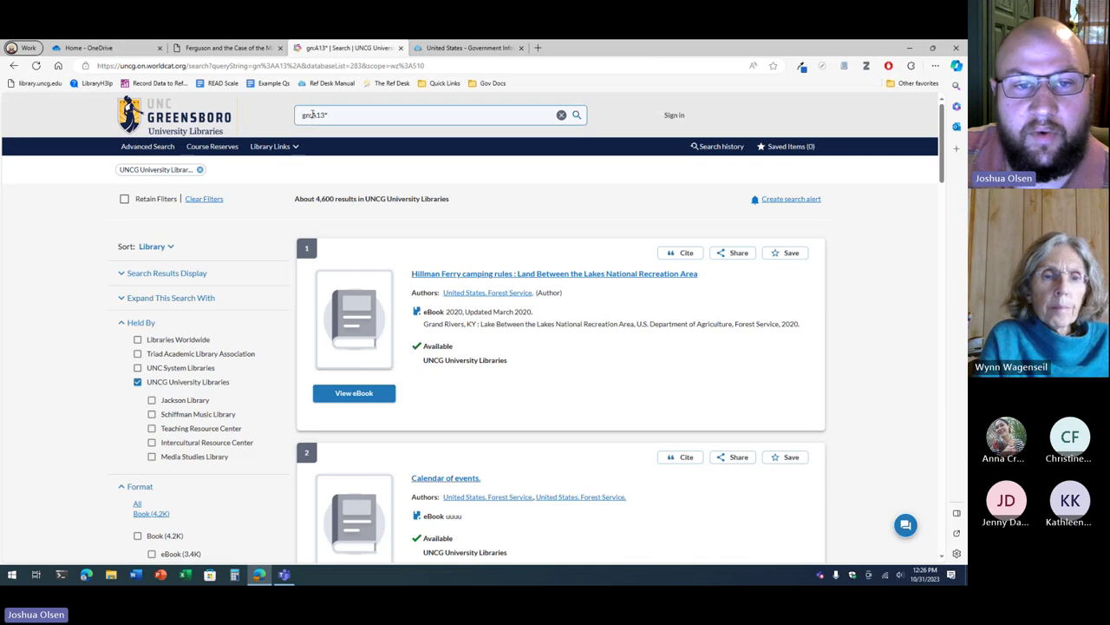
mouse_move(313, 114)
mouse_down()
mouse_move(330, 115)
mouse_move(310, 115)
mouse_up()
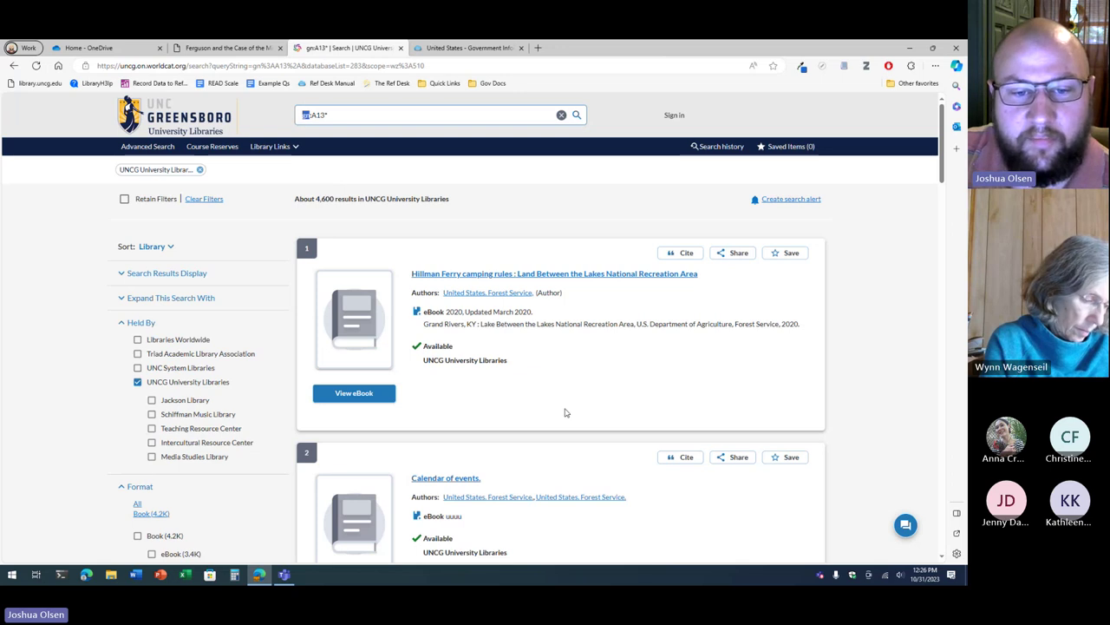
scroll(565, 417, down, 2)
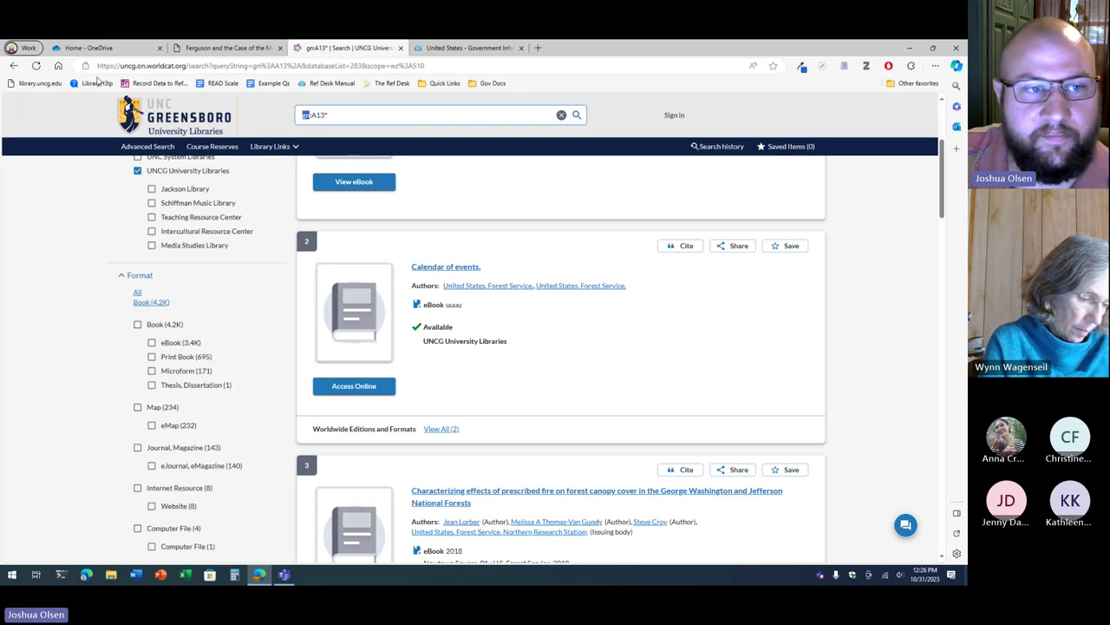
Return to the Government Information guide and scroll past the Google Advanced search tip.
click(14, 66)
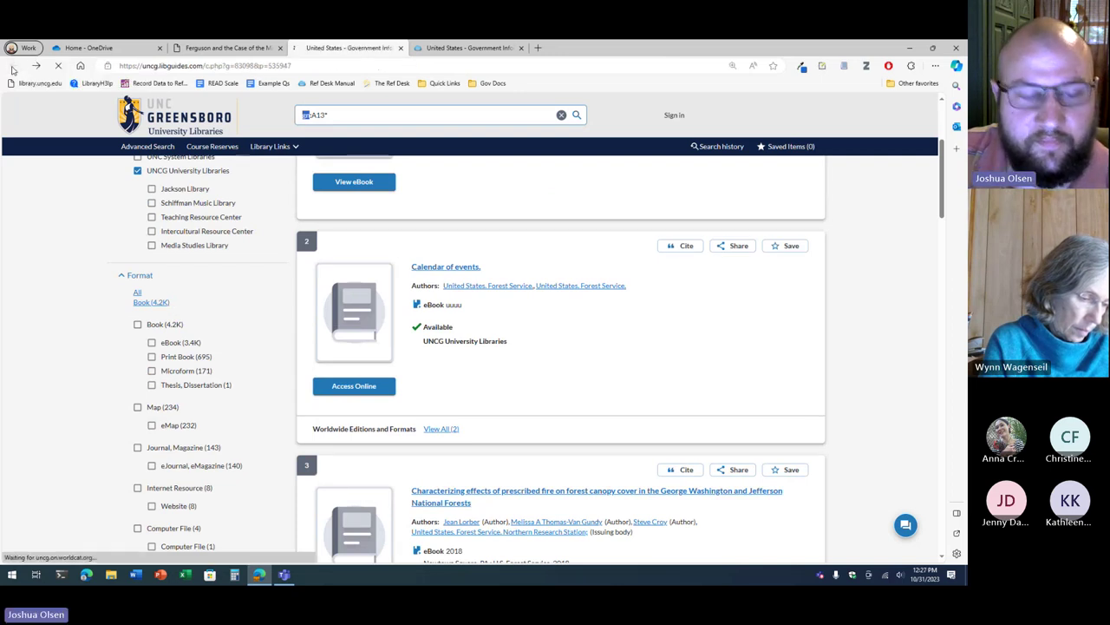
scroll(524, 406, down, 1)
scroll(524, 406, down, 1)
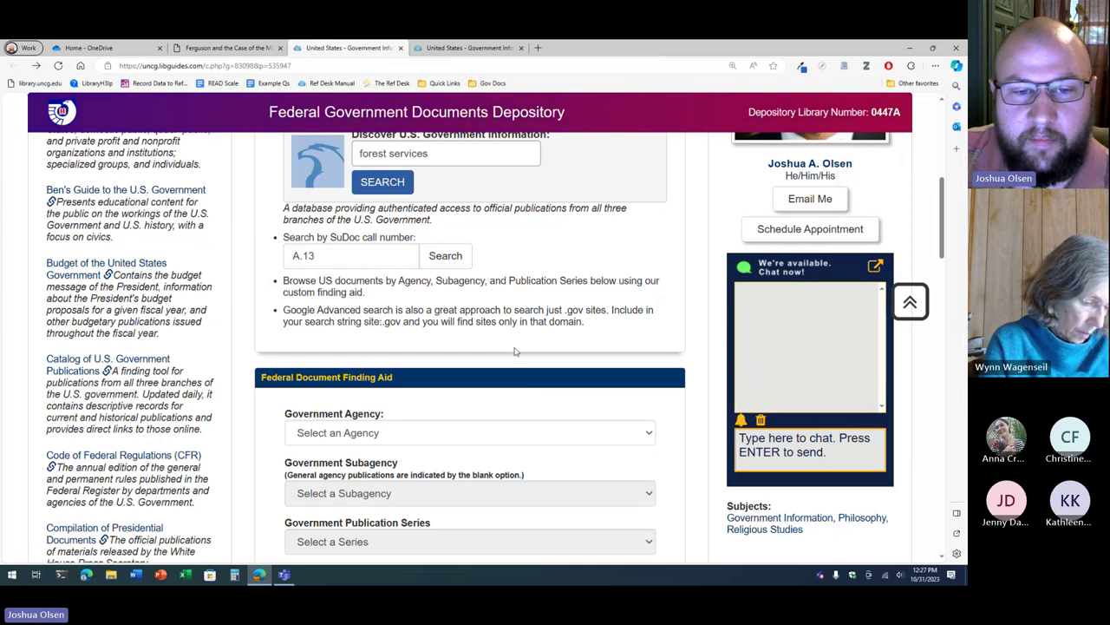
drag(295, 310, 605, 330)
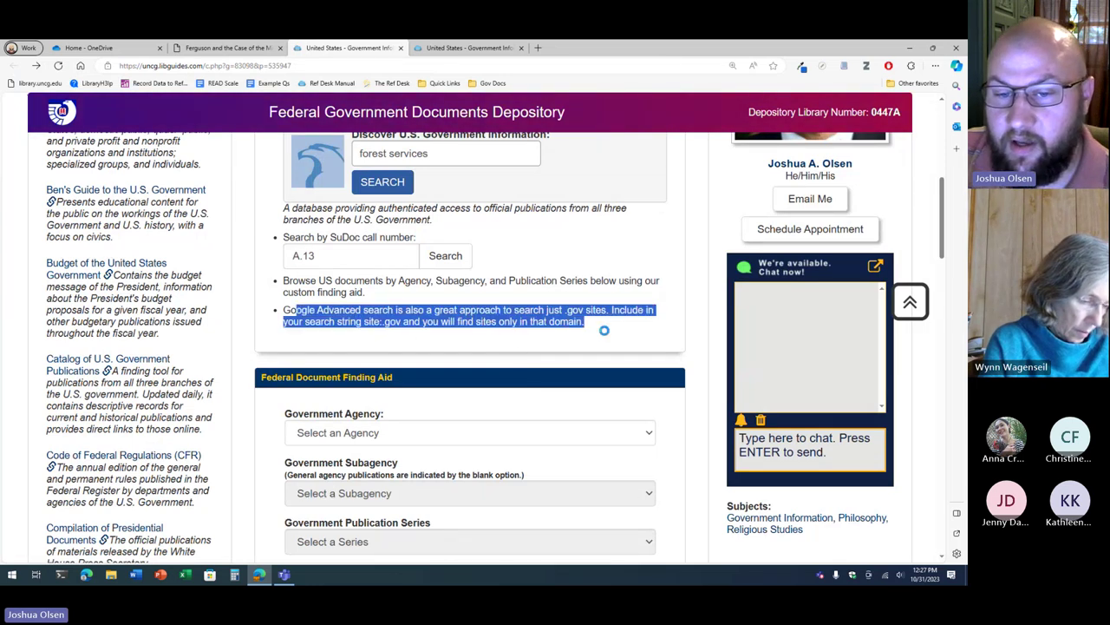
click(604, 330)
scroll(472, 362, down, 2)
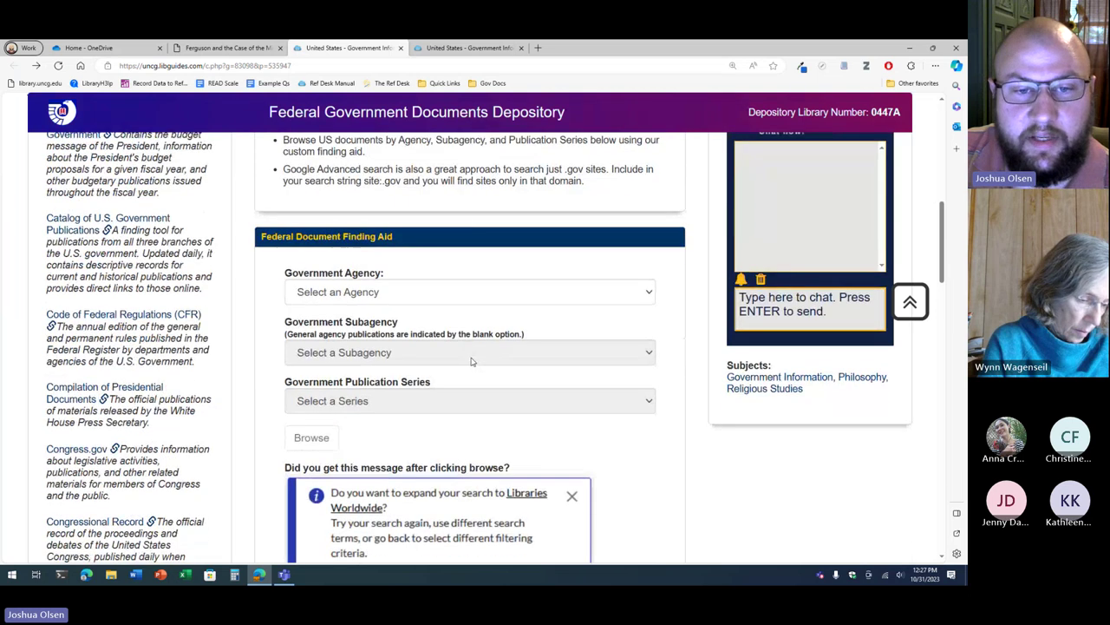
scroll(472, 362, down, 1)
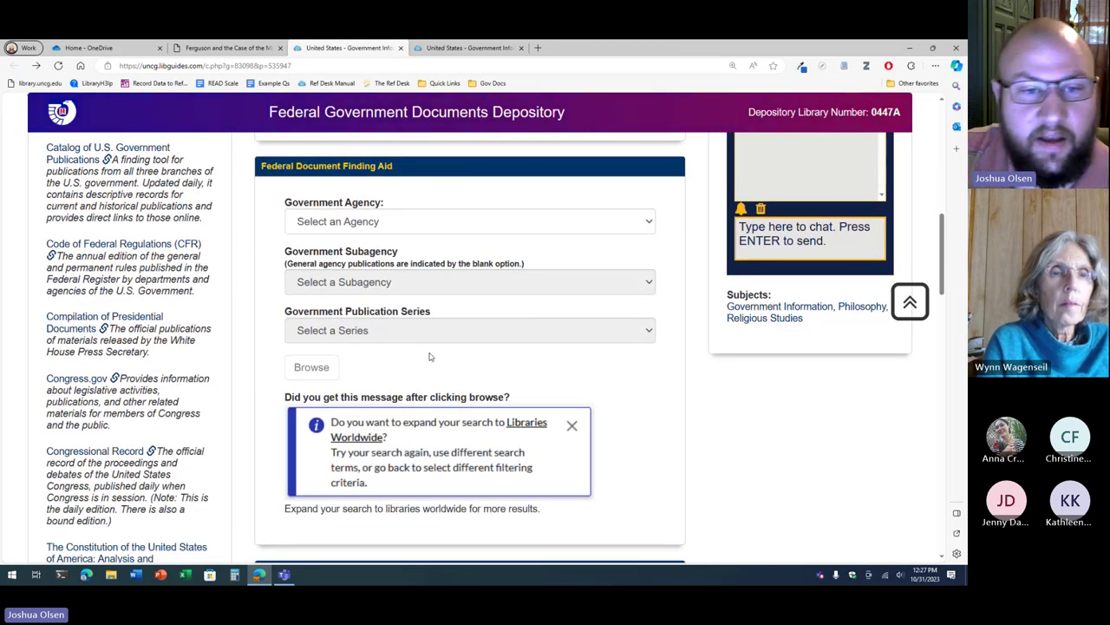
Browse the finding aid for CONGRESS, House Committee on Ethics, Rules series.
click(331, 224)
scroll(400, 347, down, 3)
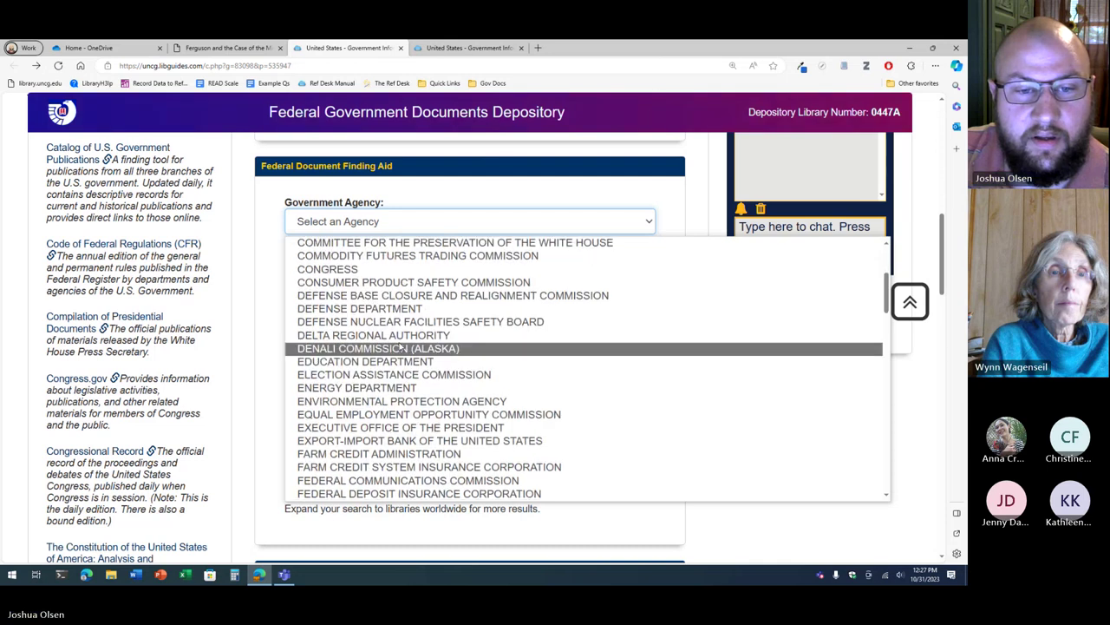
click(358, 270)
click(385, 284)
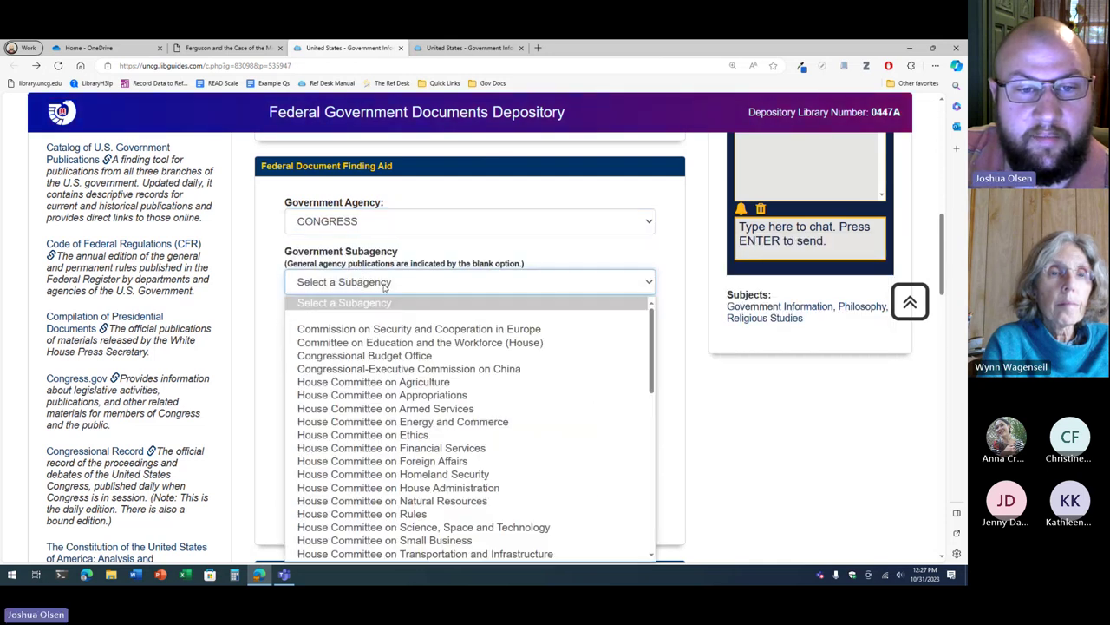
scroll(411, 412, down, 1)
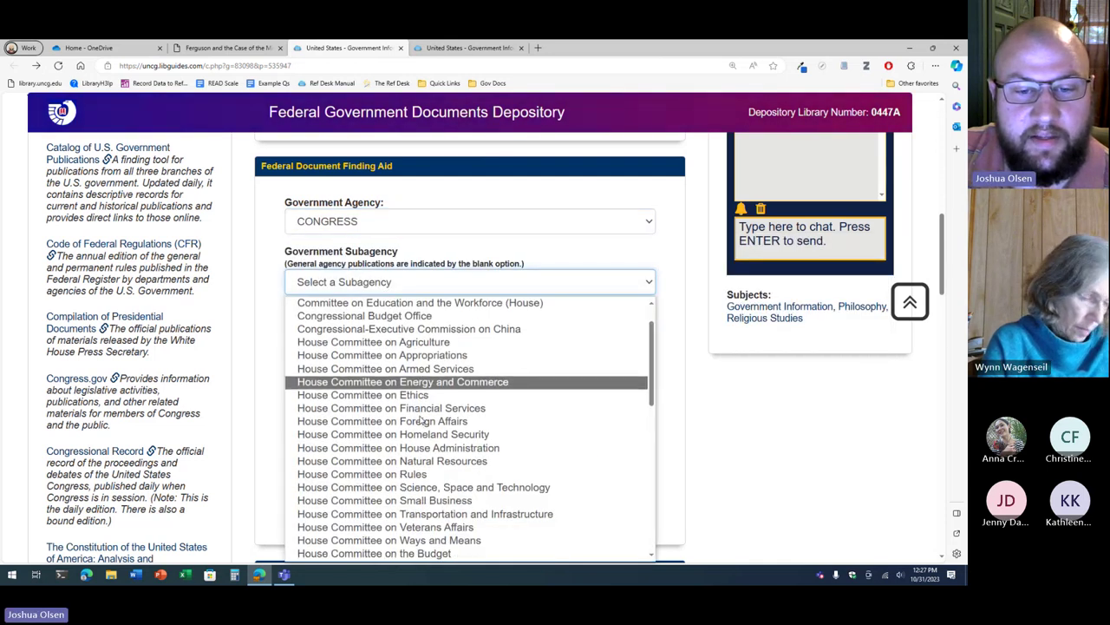
click(411, 398)
click(401, 338)
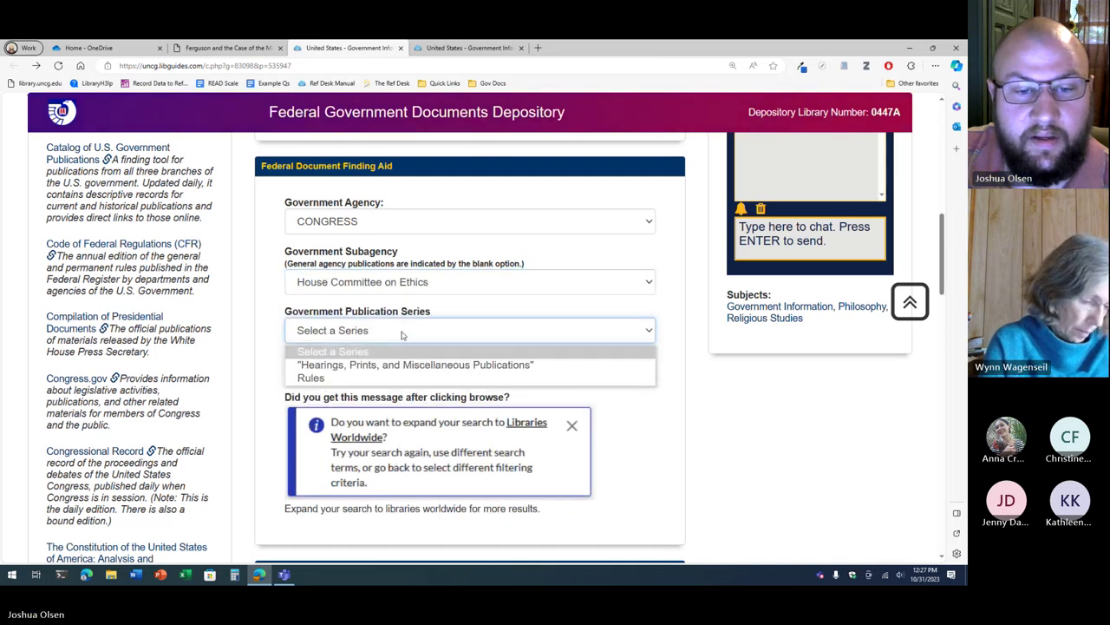
click(367, 379)
click(313, 367)
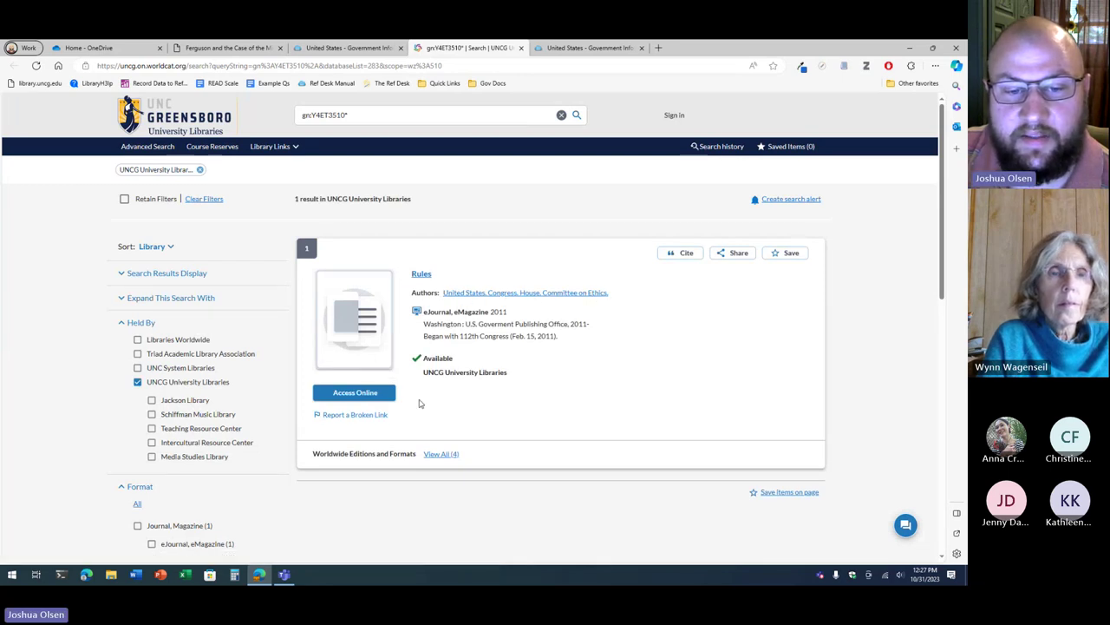
View the Rules record's online FDLP archive page, then close it.
click(360, 396)
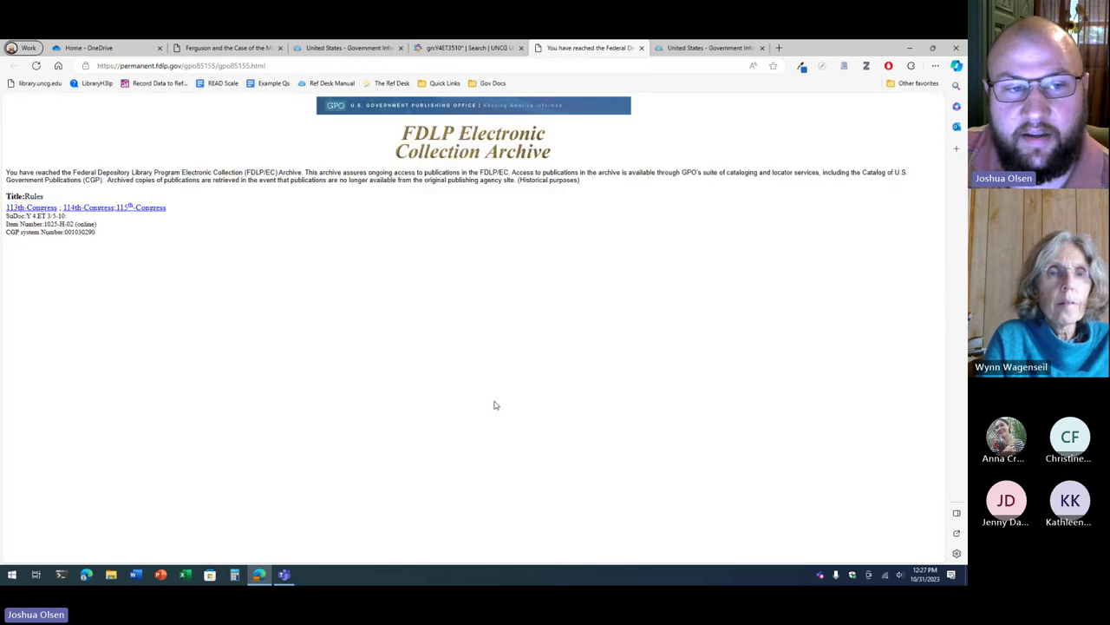
click(641, 48)
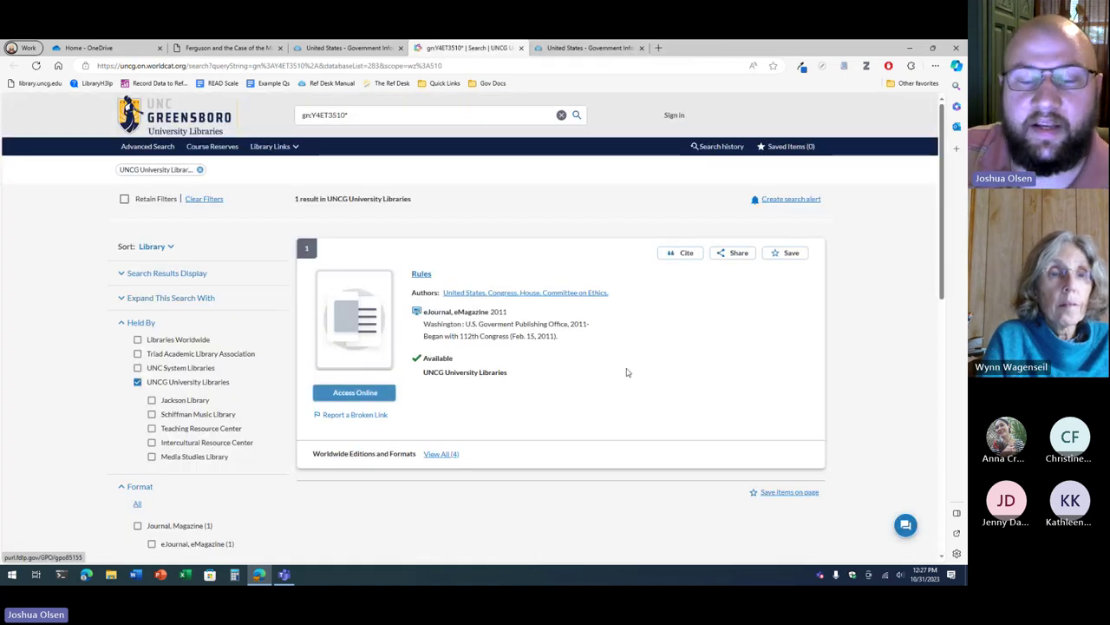
click(560, 48)
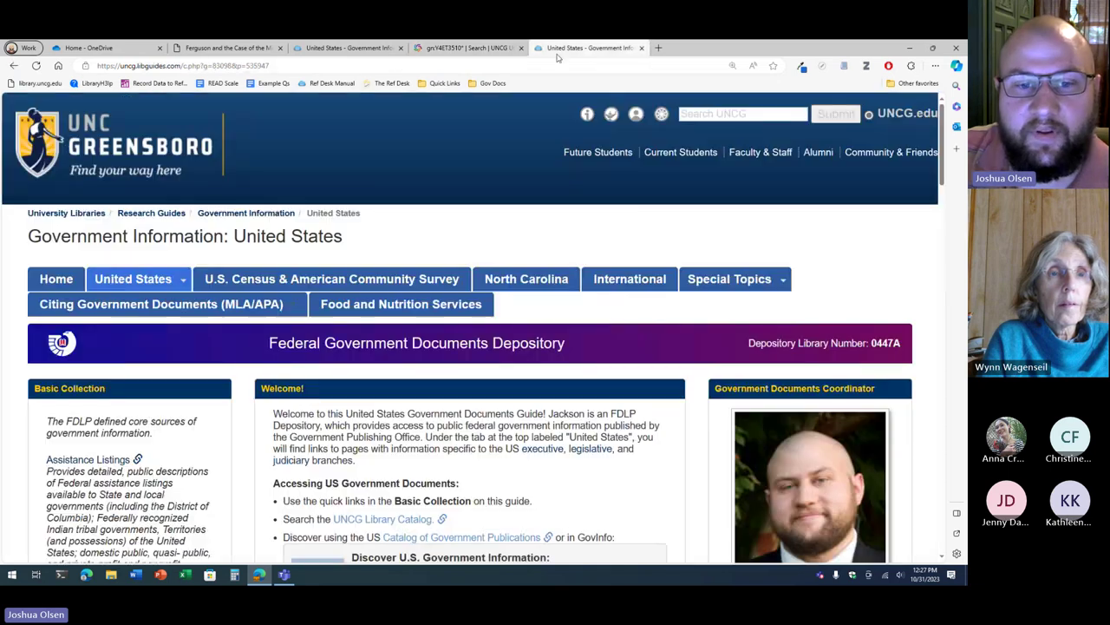
scroll(485, 411, down, 5)
scroll(485, 410, down, 3)
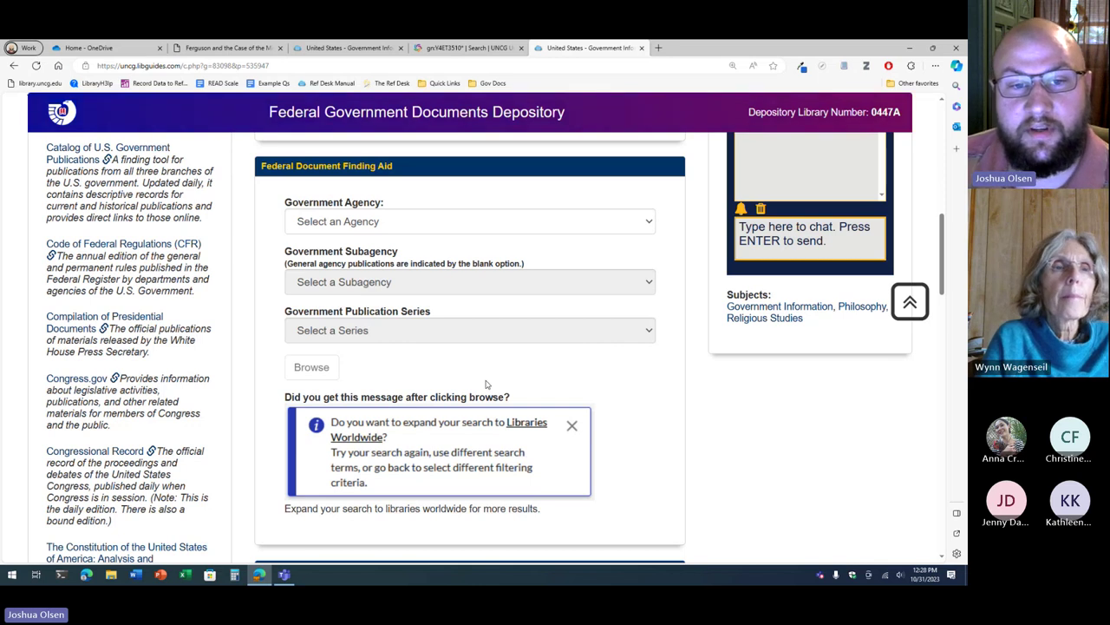
scroll(486, 385, up, 5)
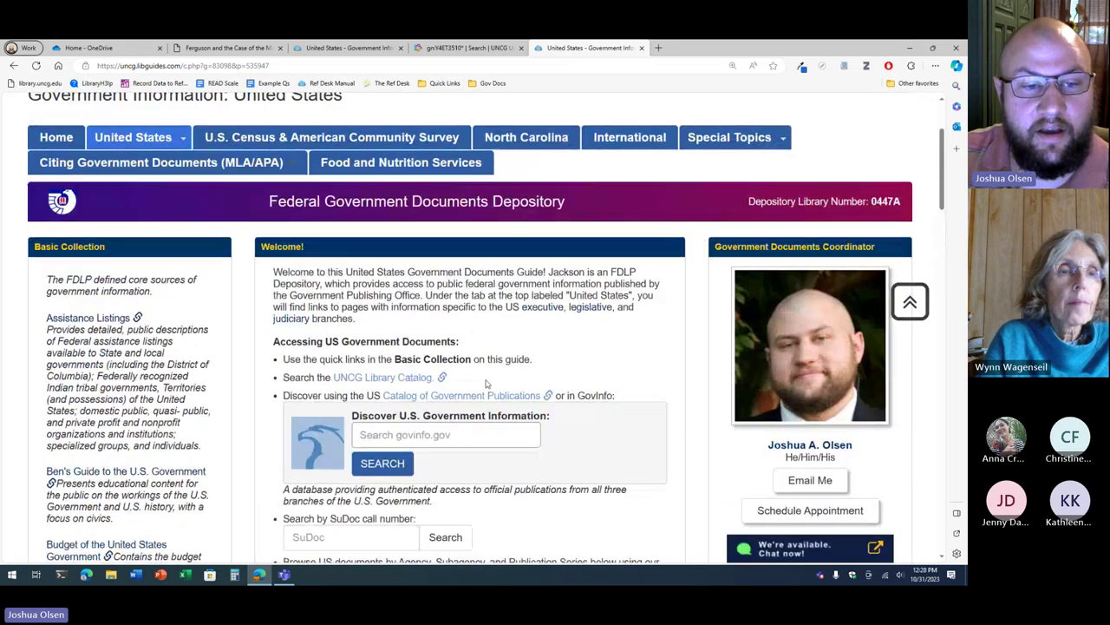
scroll(351, 317, down, 4)
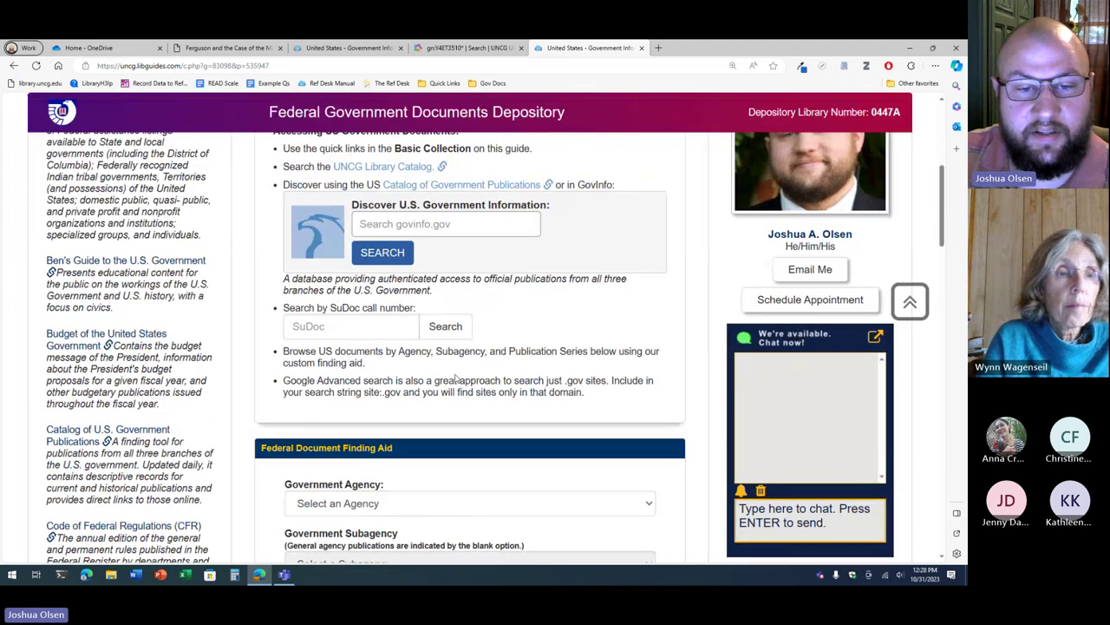
scroll(434, 358, down, 1)
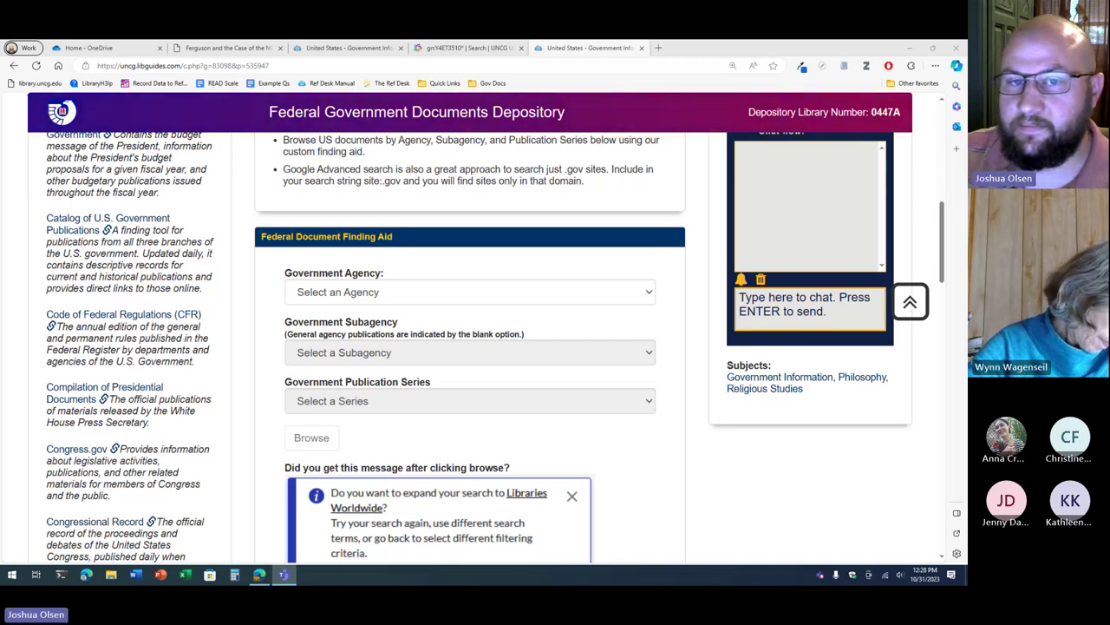
Choose AGRICULTURE DEPARTMENT as the government agency in the finding aid.
click(431, 295)
scroll(470, 430, down, 3)
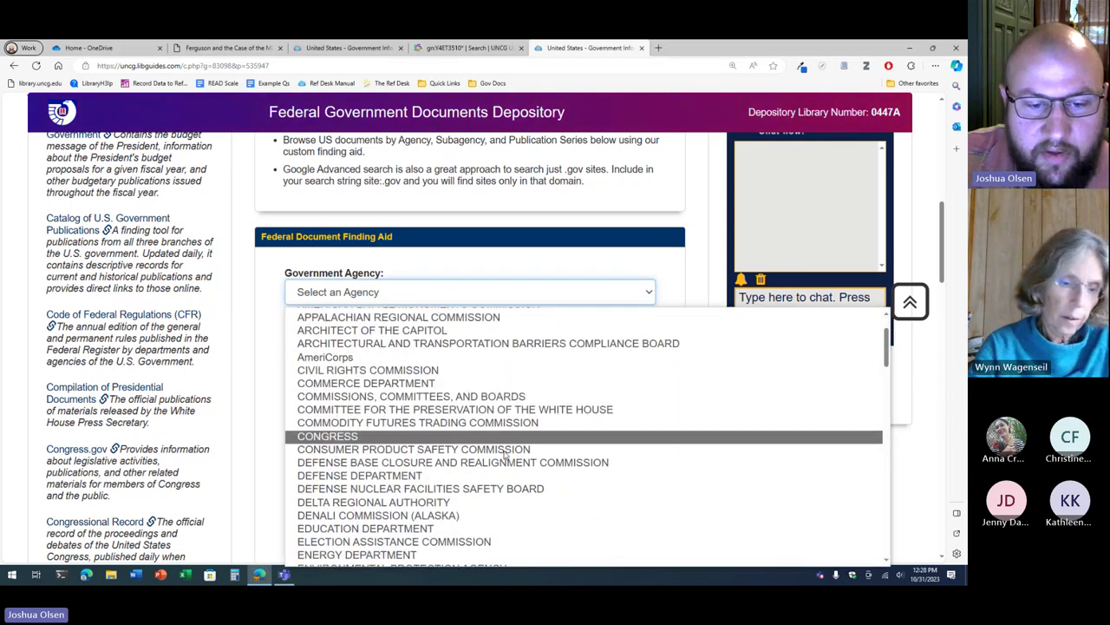
scroll(507, 454, down, 12)
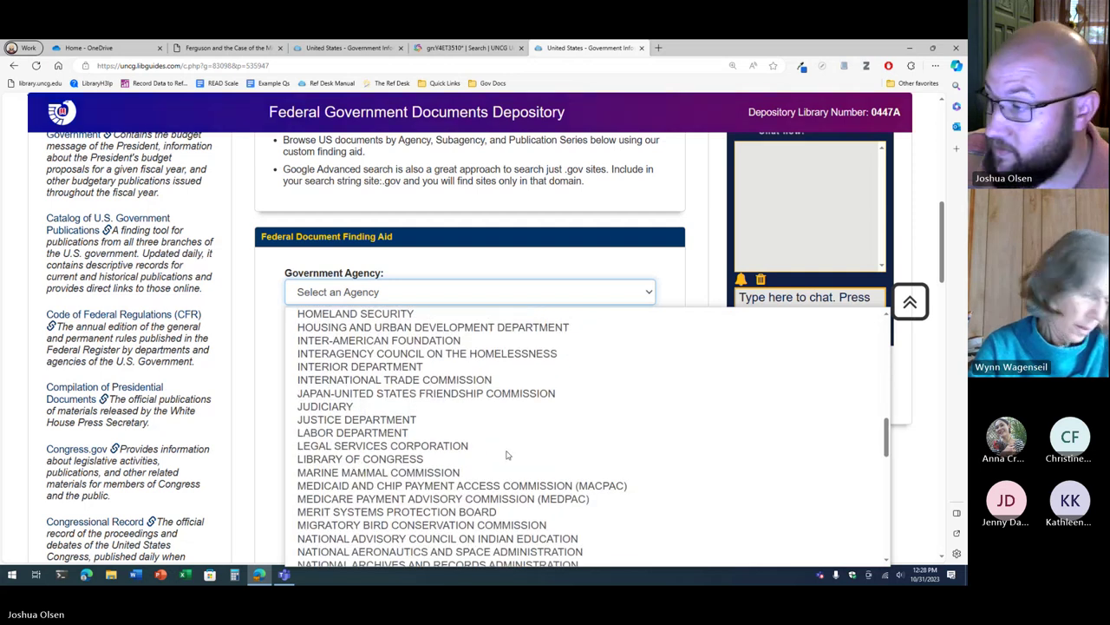
scroll(508, 454, down, 2)
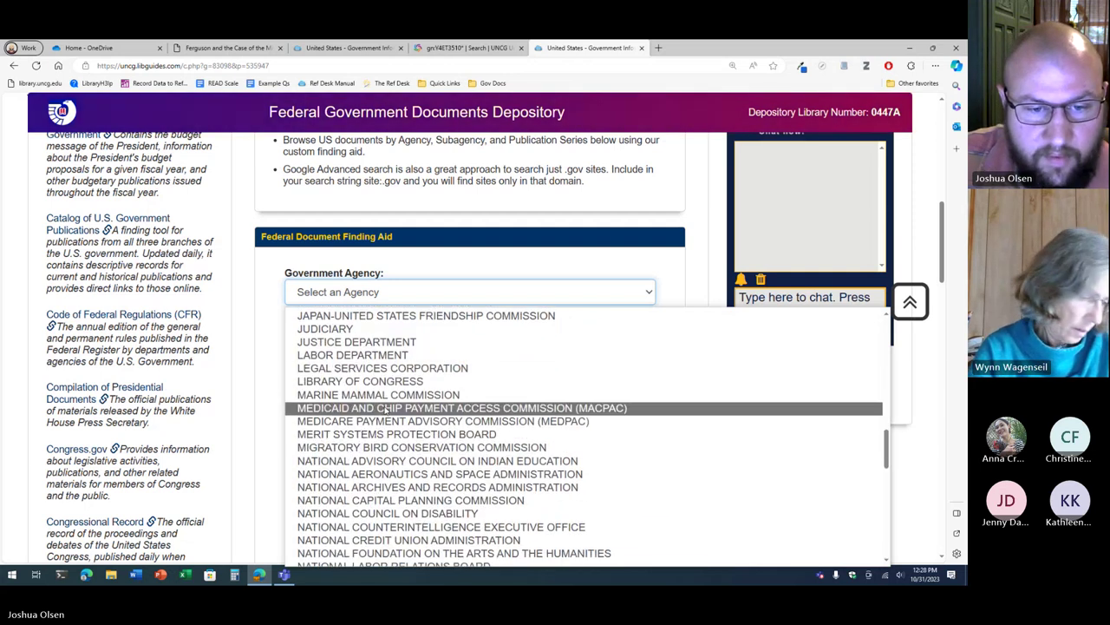
scroll(386, 416, down, 18)
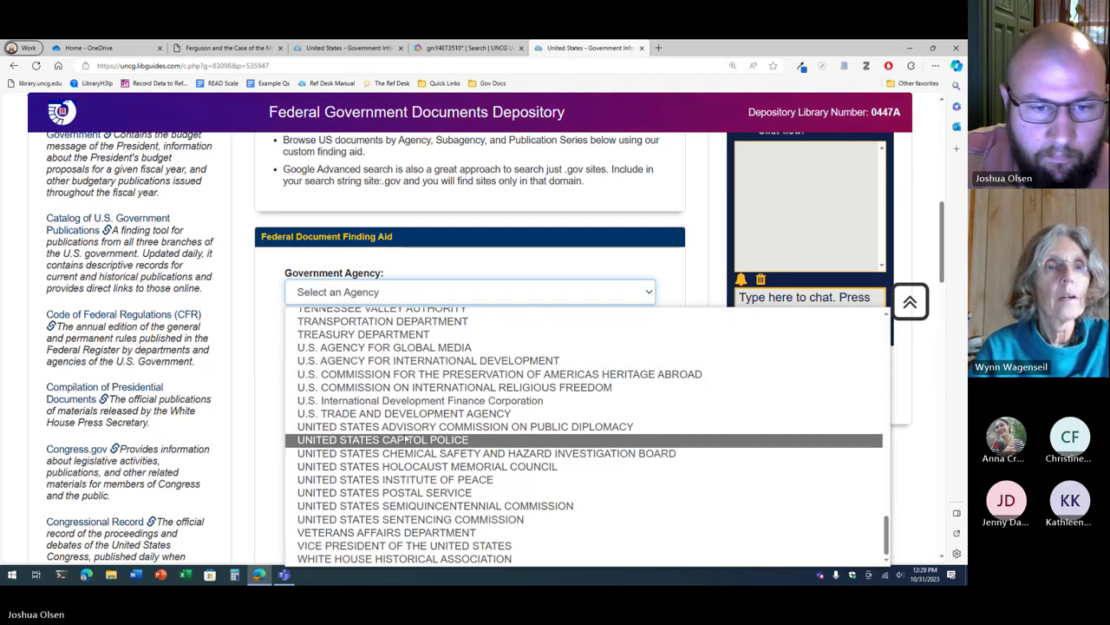
scroll(404, 439, up, 3)
scroll(408, 441, up, 20)
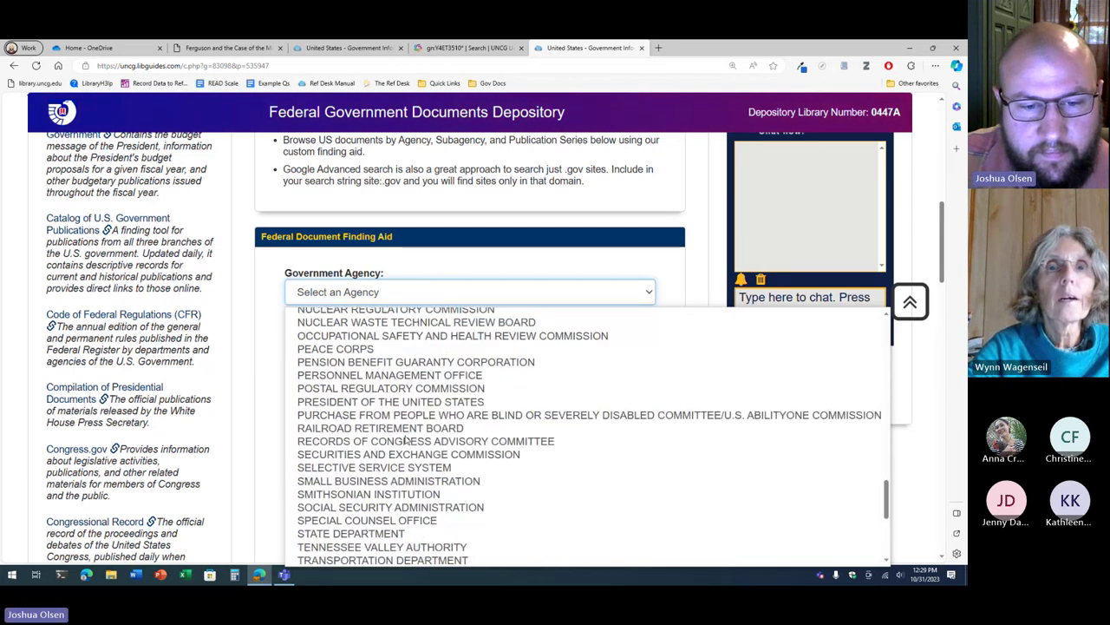
scroll(407, 425, up, 6)
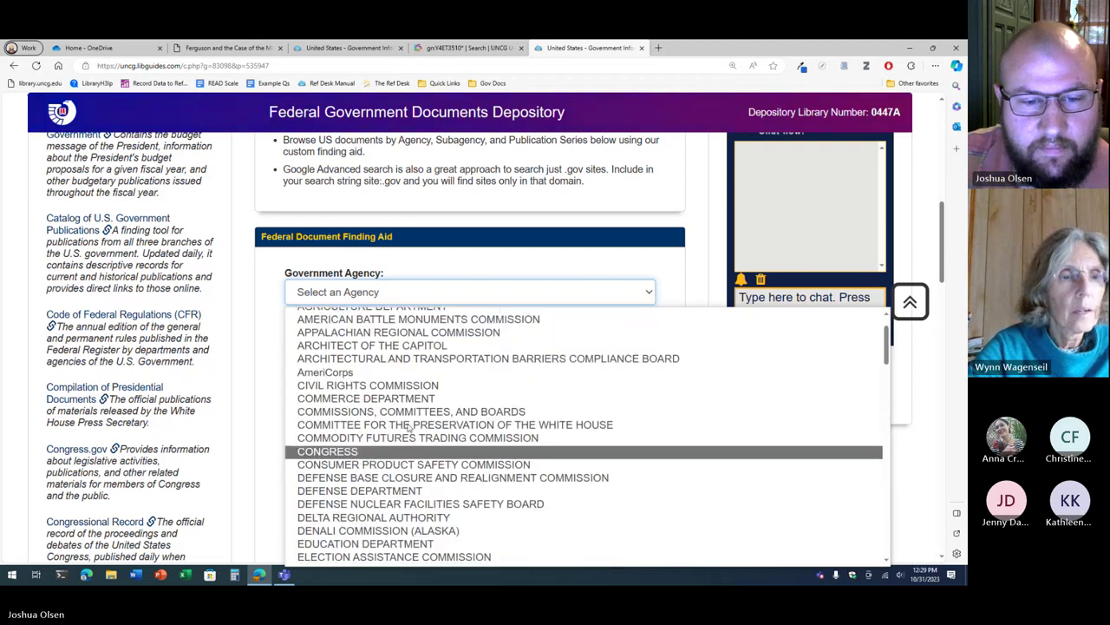
scroll(408, 428, up, 3)
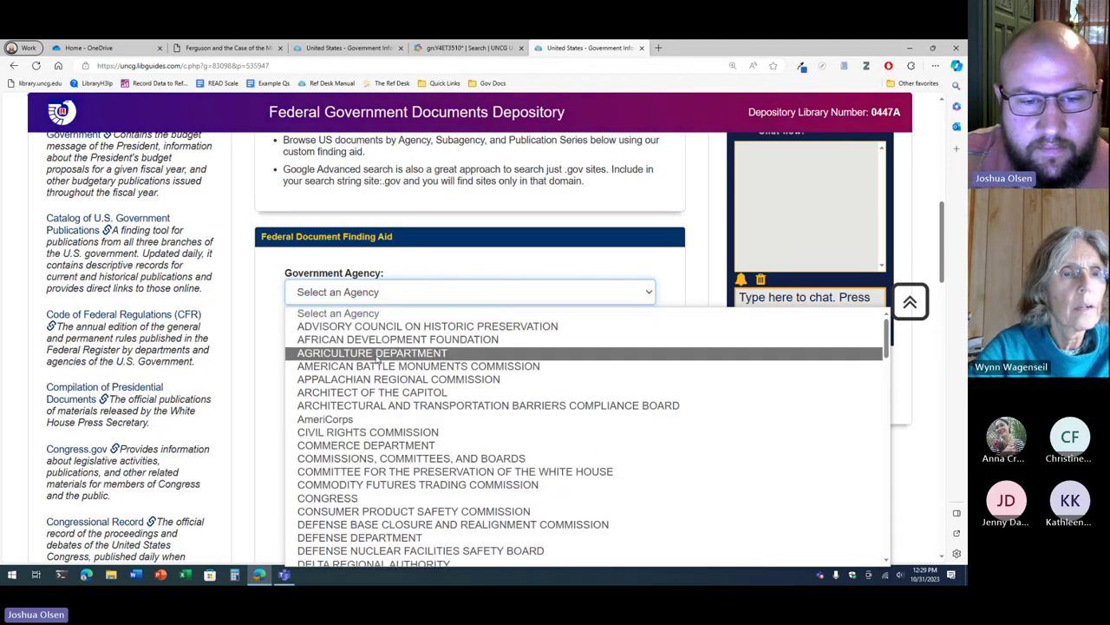
click(424, 355)
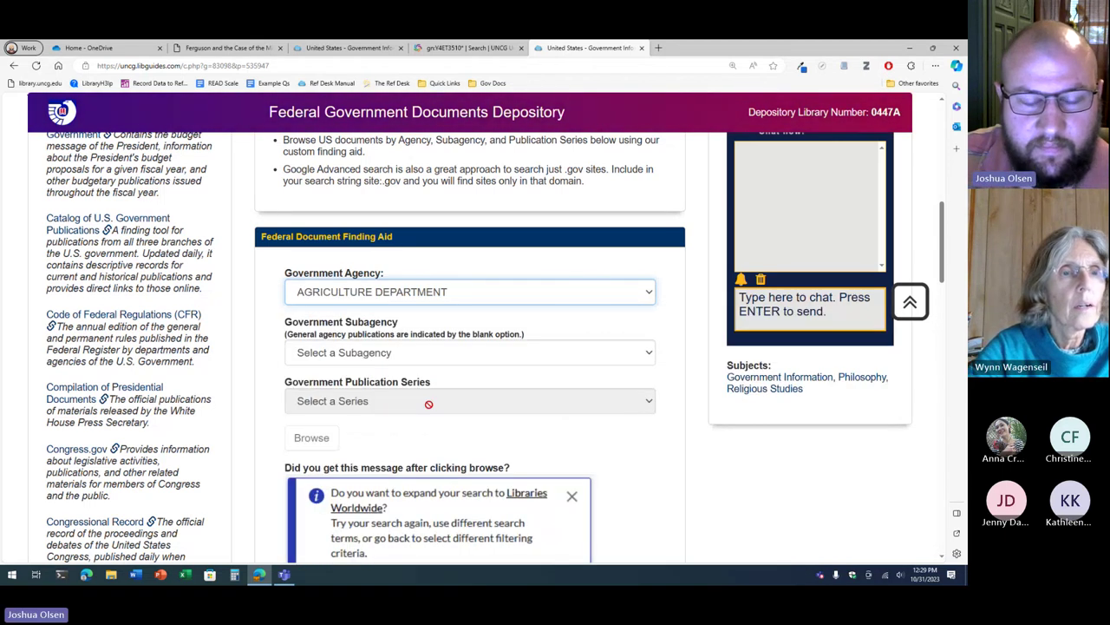
Select Forest Service and the North Carolina Forest Health Highlights series, then browse.
click(425, 354)
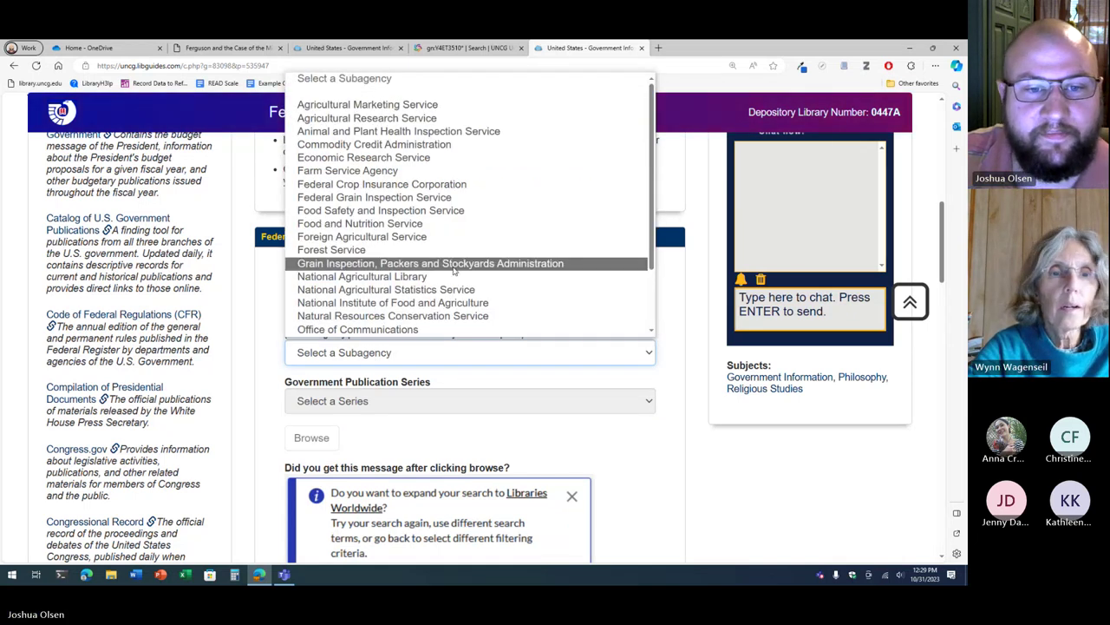
scroll(452, 271, down, 2)
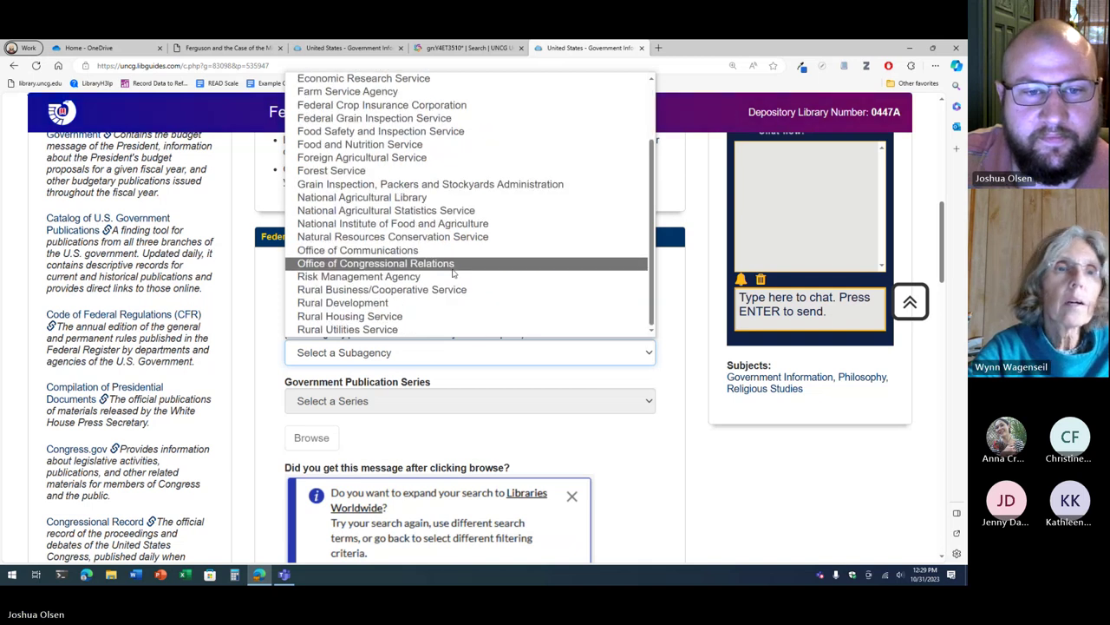
click(434, 171)
click(450, 401)
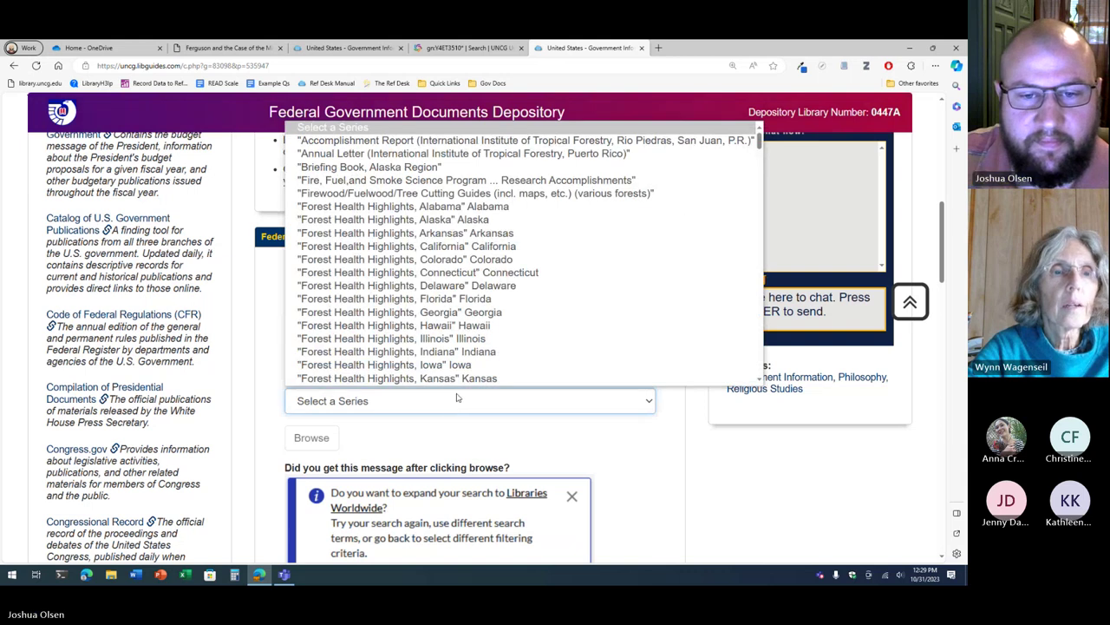
scroll(508, 336, down, 5)
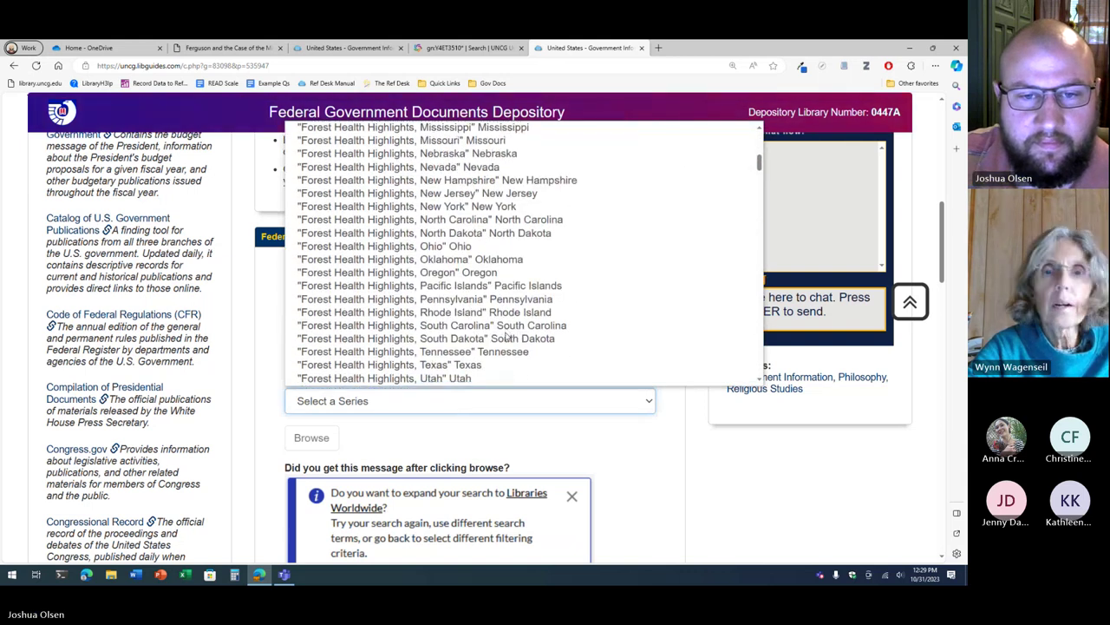
click(469, 224)
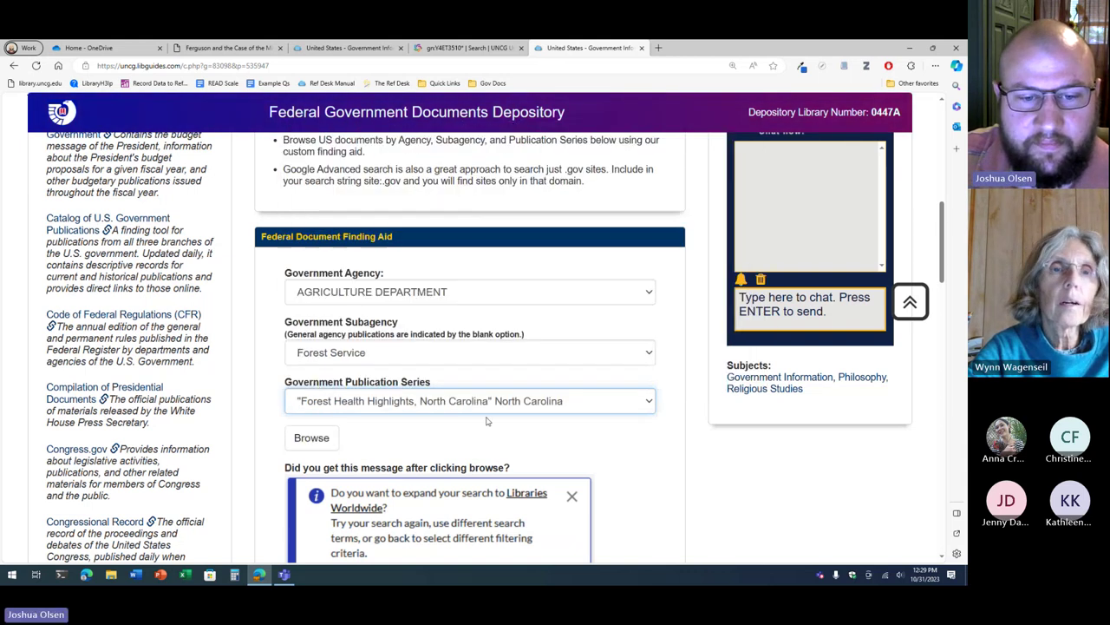
click(314, 438)
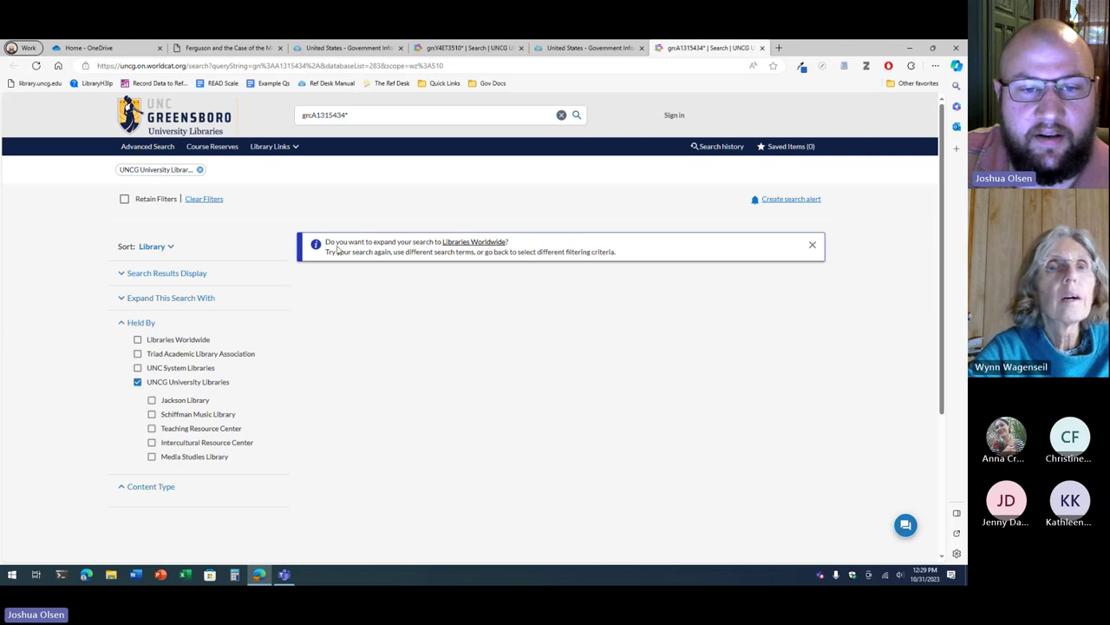
Expand the empty search to Libraries Worldwide and open Forest health highlights. North Carolina online.
drag(328, 254, 648, 255)
click(543, 313)
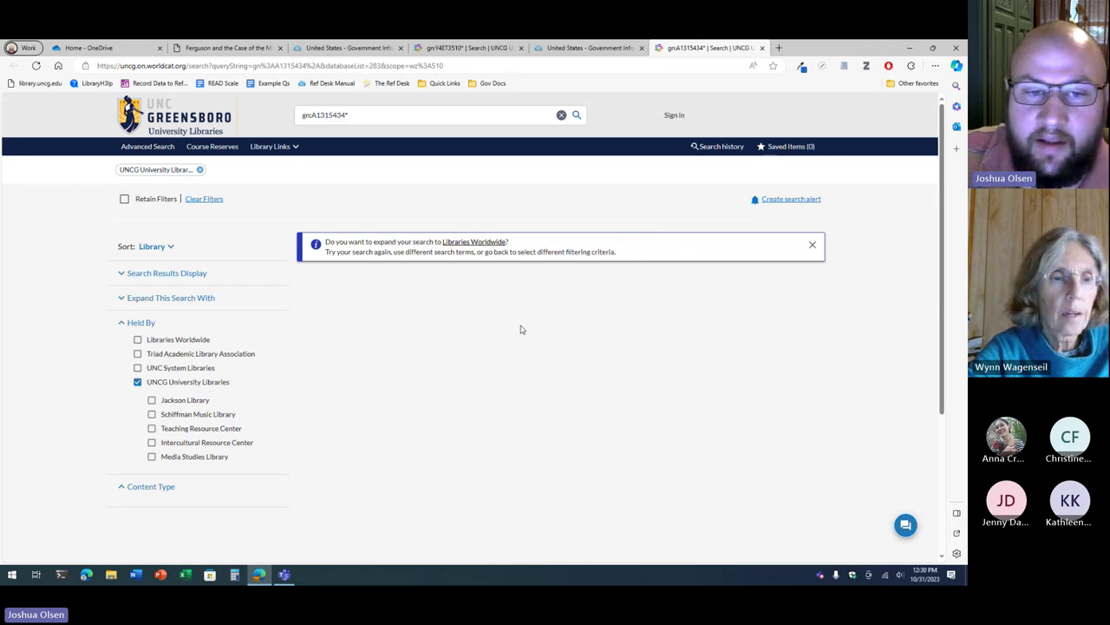
click(472, 245)
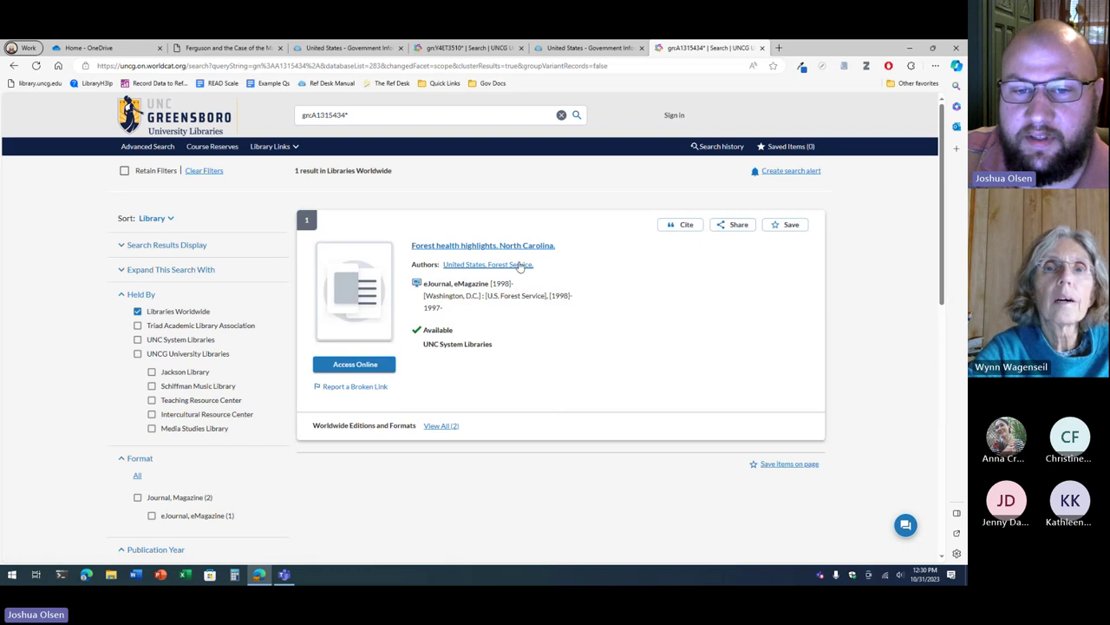
click(356, 366)
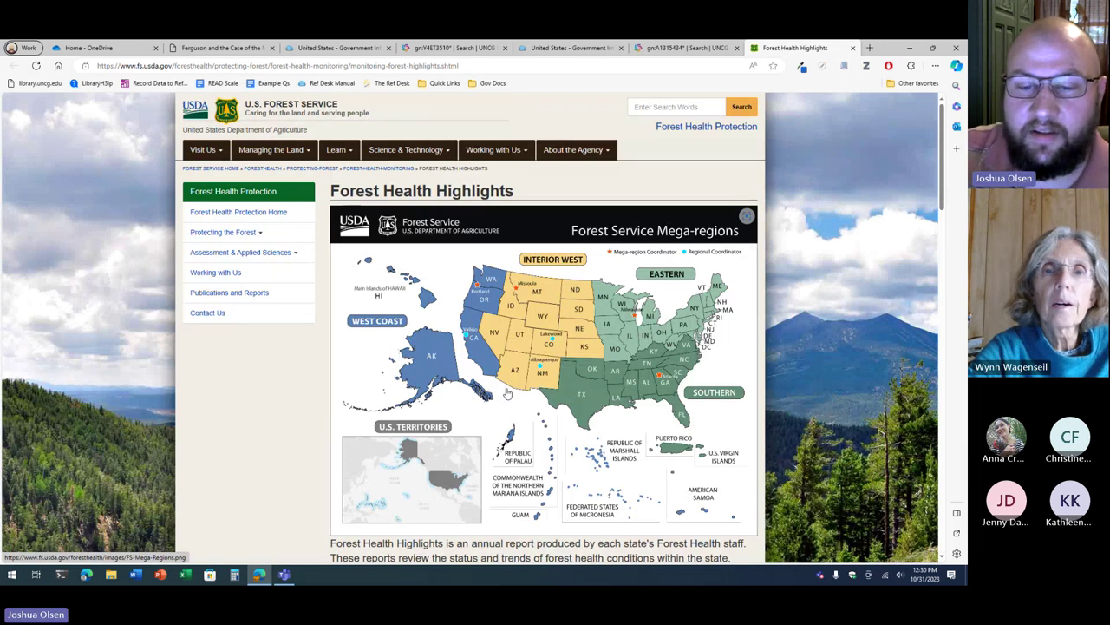
Scroll through the Forest Health Highlights page, then return to the Halloween presentation.
scroll(558, 420, down, 3)
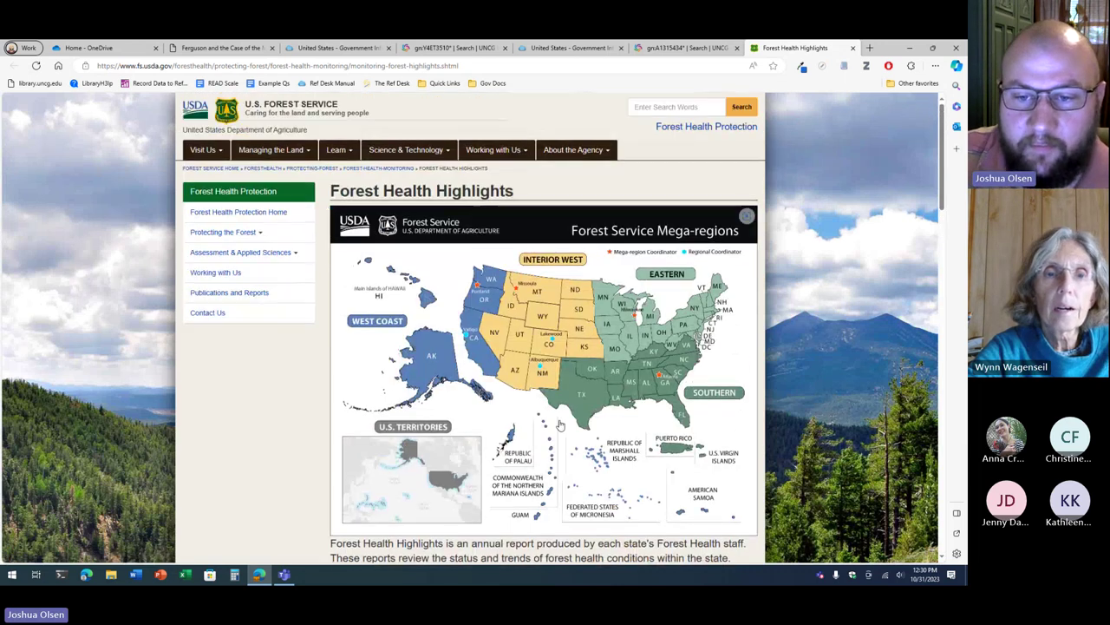
scroll(557, 421, down, 5)
scroll(559, 424, up, 3)
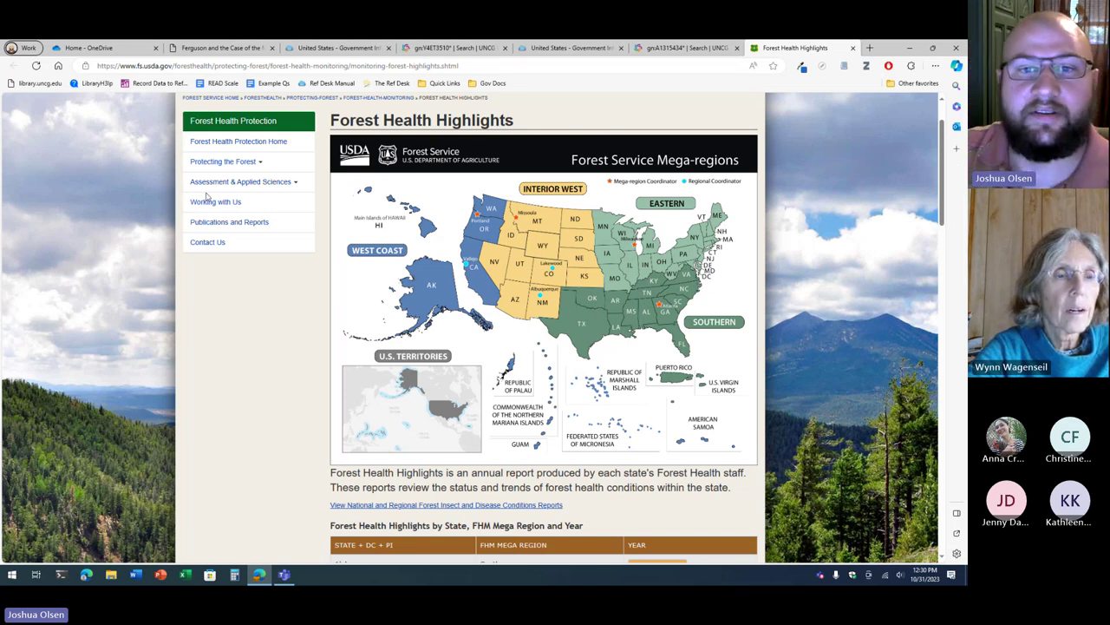
click(214, 50)
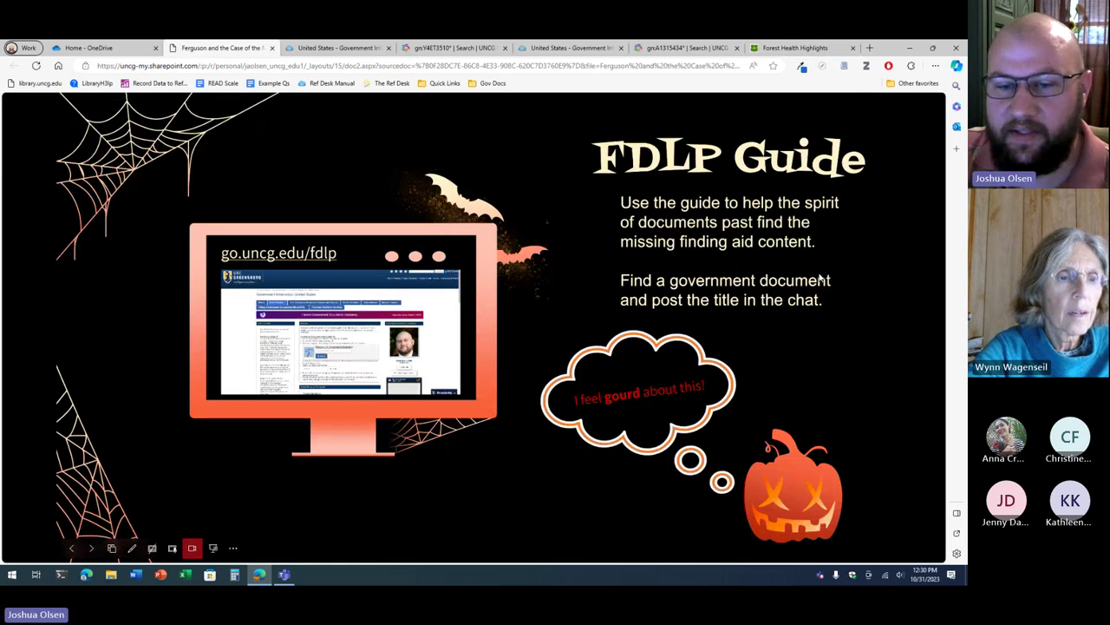
Advance through the our story Ends, After searching online and I'm free! slides to the Ferguson Storage finale.
click(594, 390)
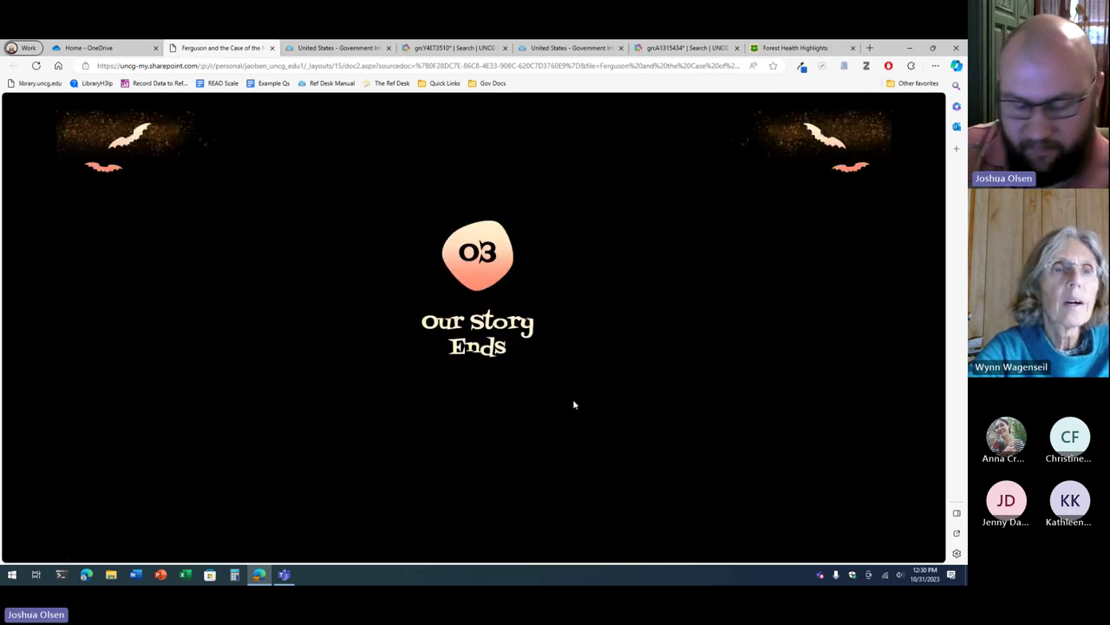
key(Left)
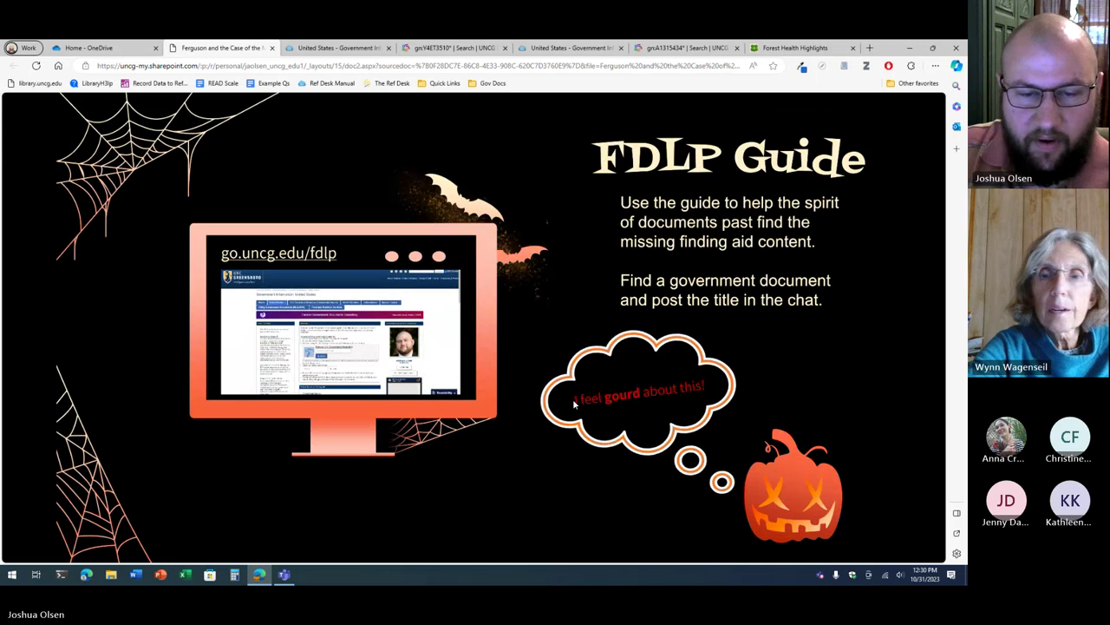
key(Right)
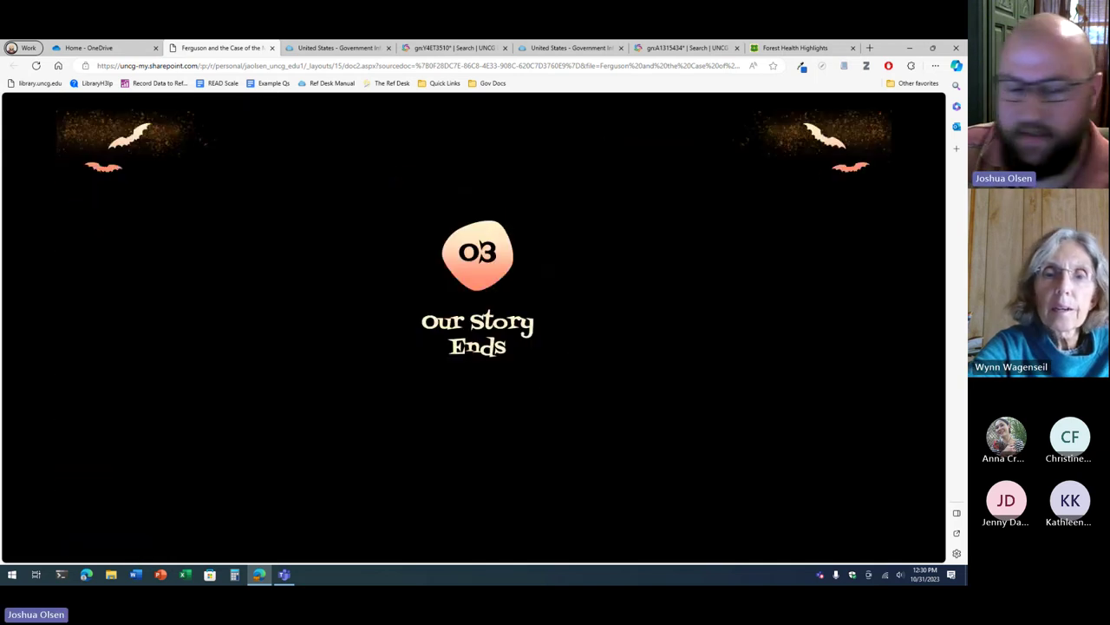
key(Right)
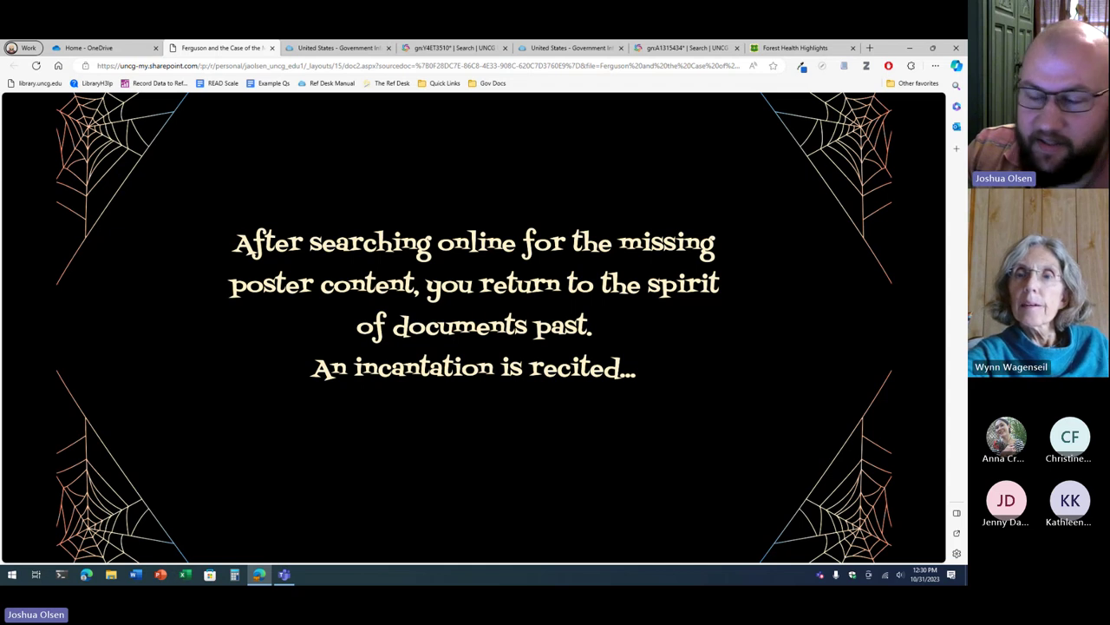
key(Right)
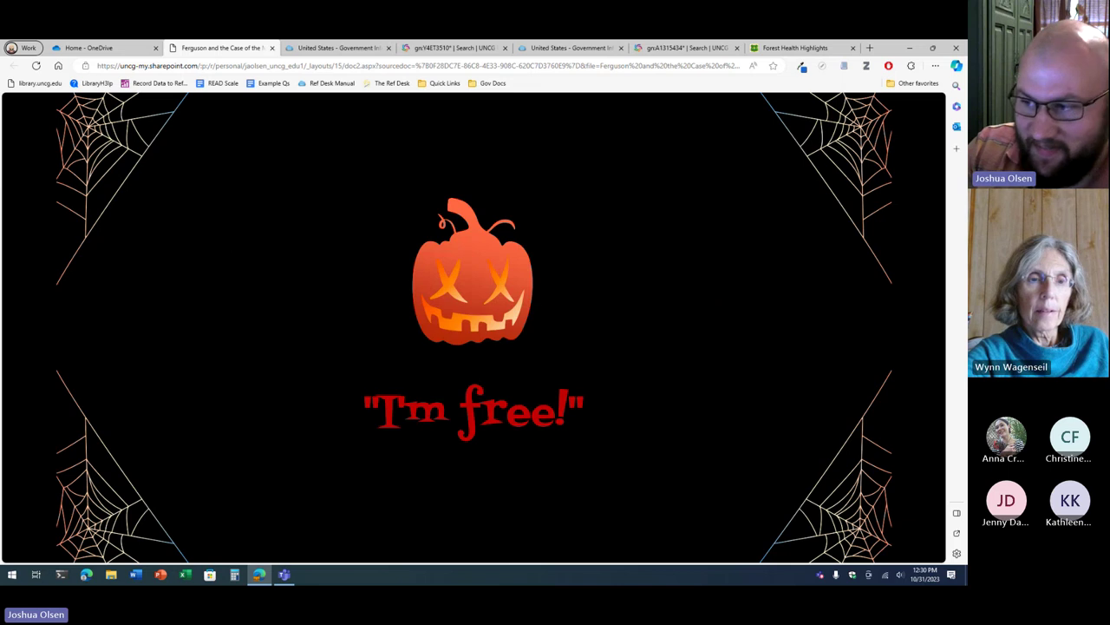
key(Right)
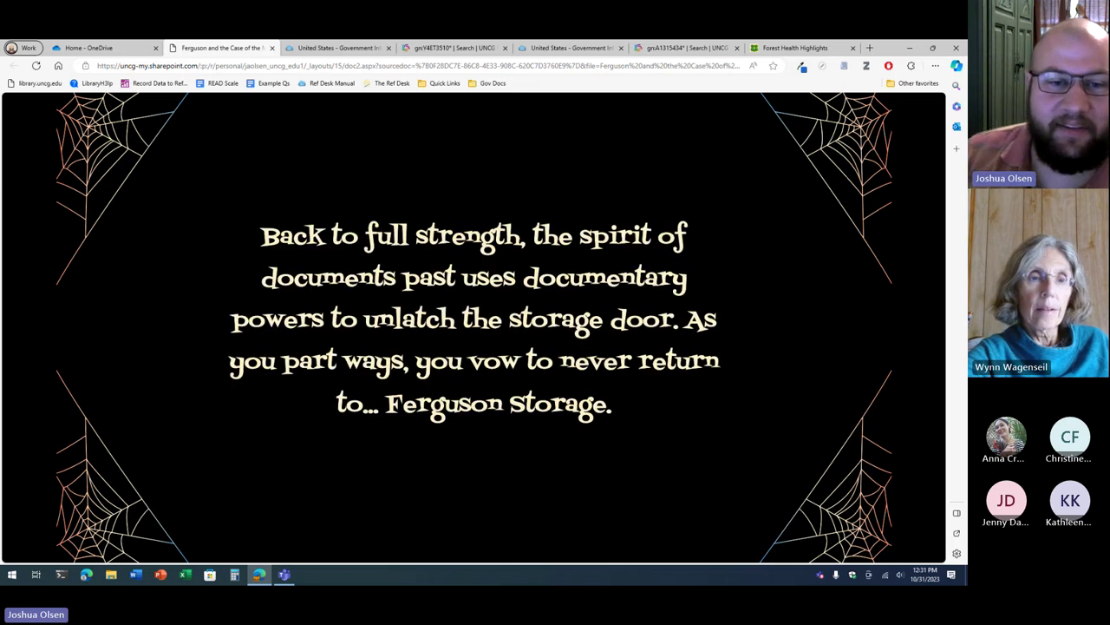